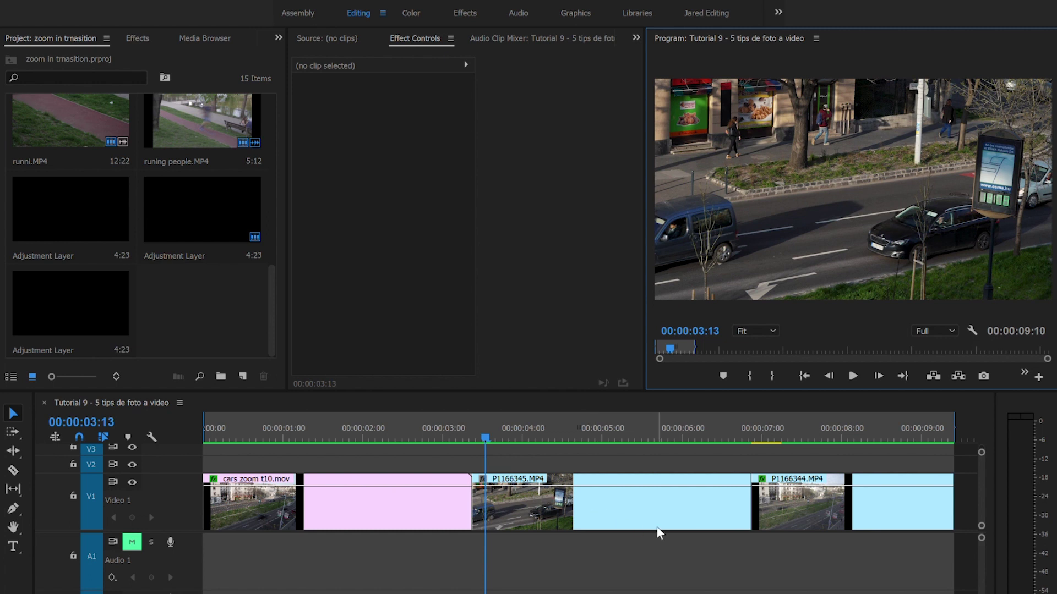
Step: Preview the clips on the timeline around the cuts from cars zoom t10.mov through P1166344.MP4
{"action": "left_click_drag", "start_coordinate": [404, 421], "coordinate": [222, 432]}
{"action": "left_click", "coordinate": [243, 440]}
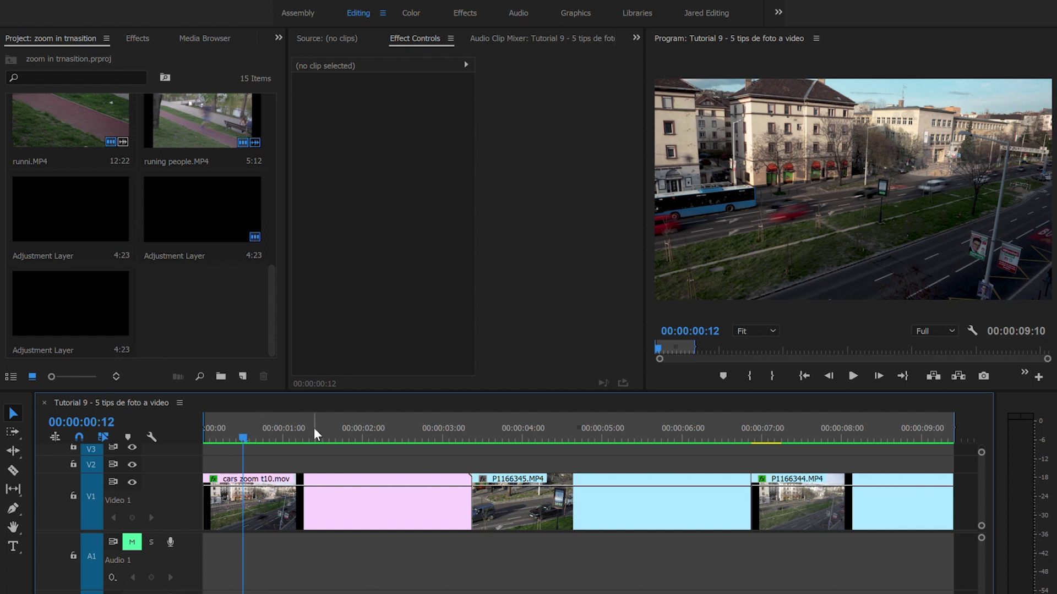
{"action": "type", "text": "217"}
{"action": "key", "text": "Return"}
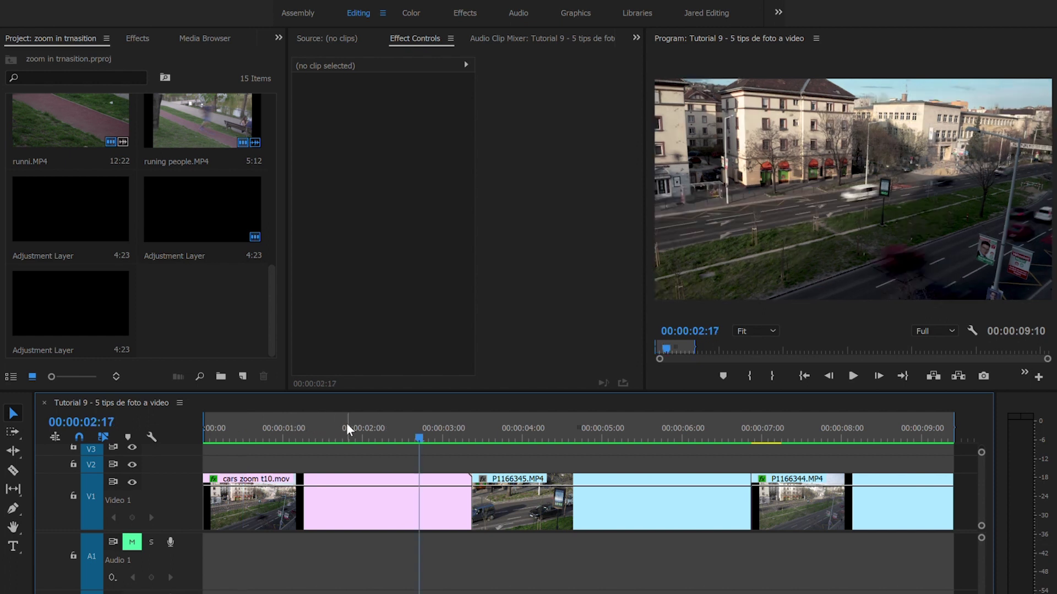
{"action": "left_click_drag", "start_coordinate": [312, 427], "coordinate": [795, 457]}
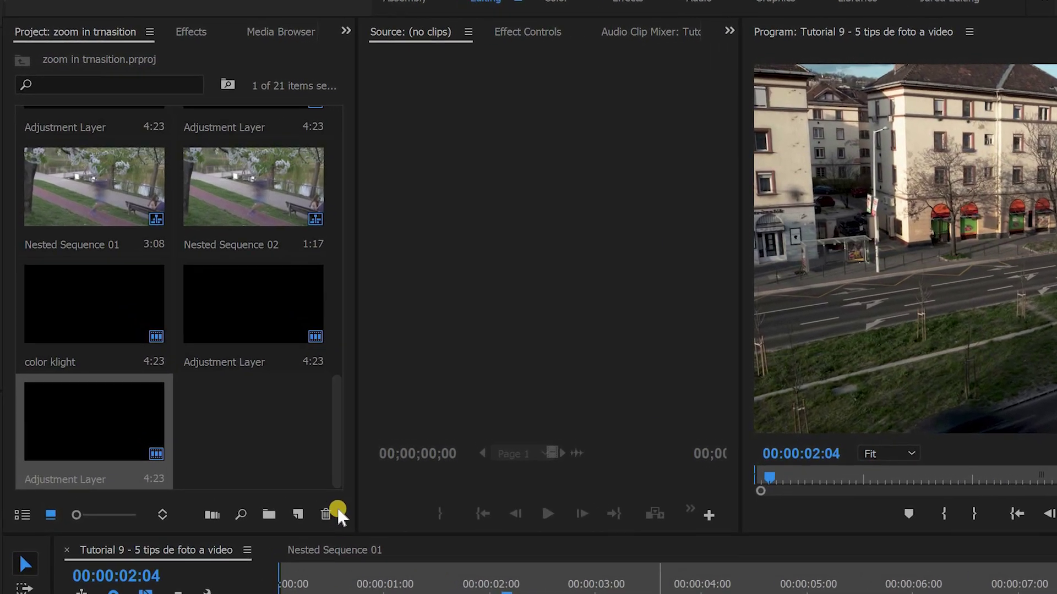
Step: Create a new adjustment layer at 1920 x 1080, 23.976 fps with square pixels
{"action": "left_click", "coordinate": [281, 429]}
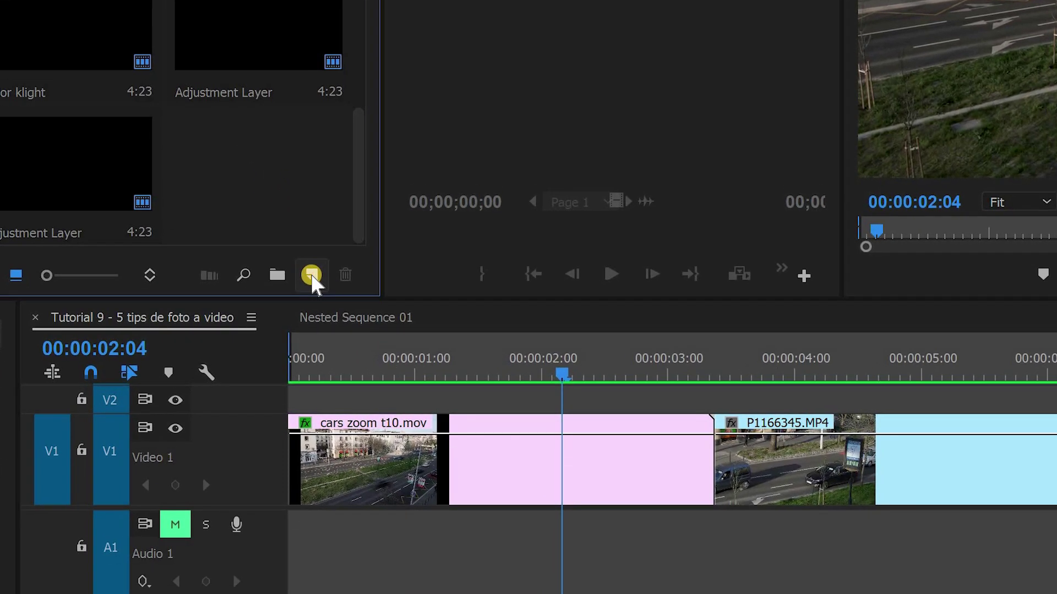
{"action": "left_click", "coordinate": [311, 275]}
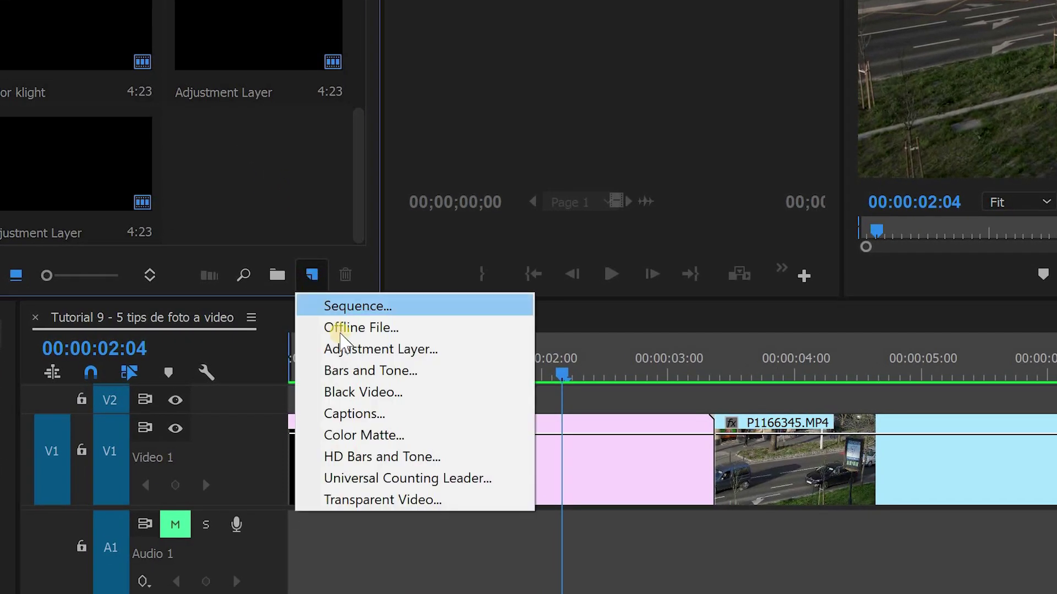
{"action": "left_click", "coordinate": [415, 350]}
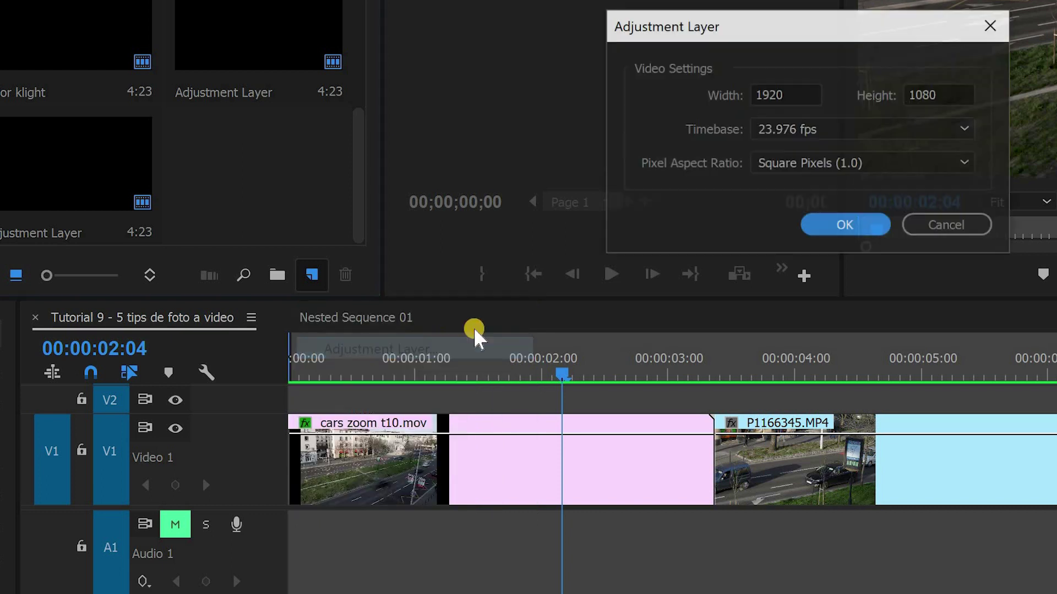
{"action": "left_click", "coordinate": [842, 226]}
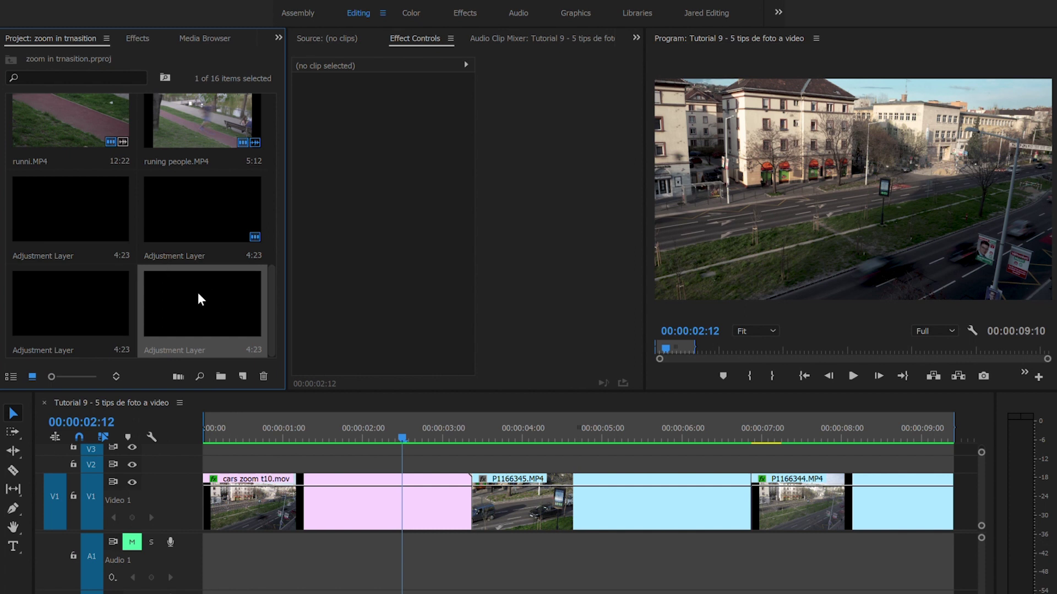
Step: Place the new adjustment layer on track V2 and trim it to about the last 12 frames before the cut to P1166345.MP4
{"action": "left_click_drag", "start_coordinate": [405, 358], "coordinate": [402, 462]}
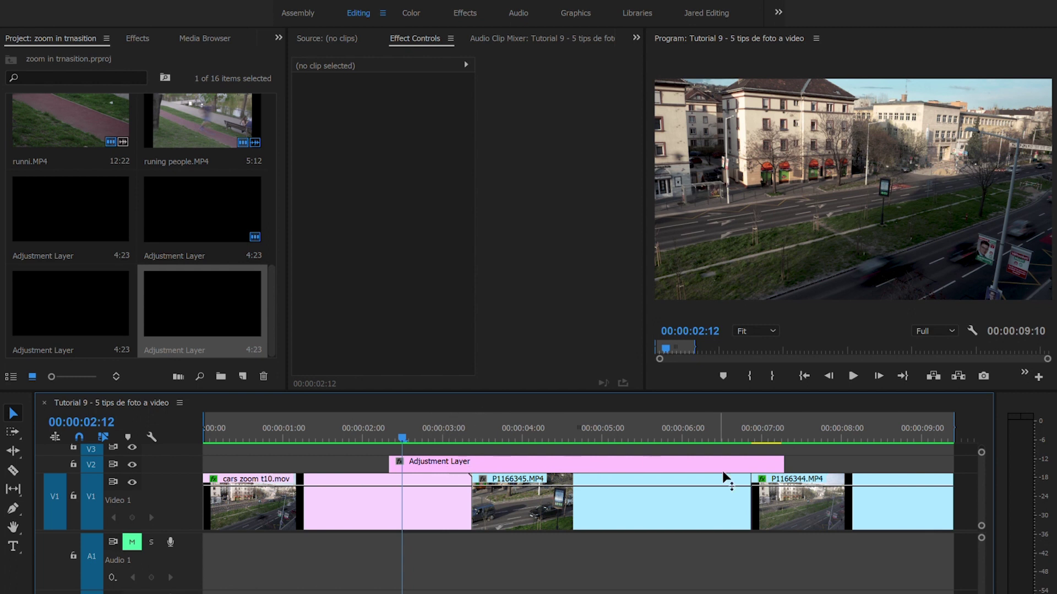
{"action": "left_click_drag", "start_coordinate": [749, 455], "coordinate": [471, 461]}
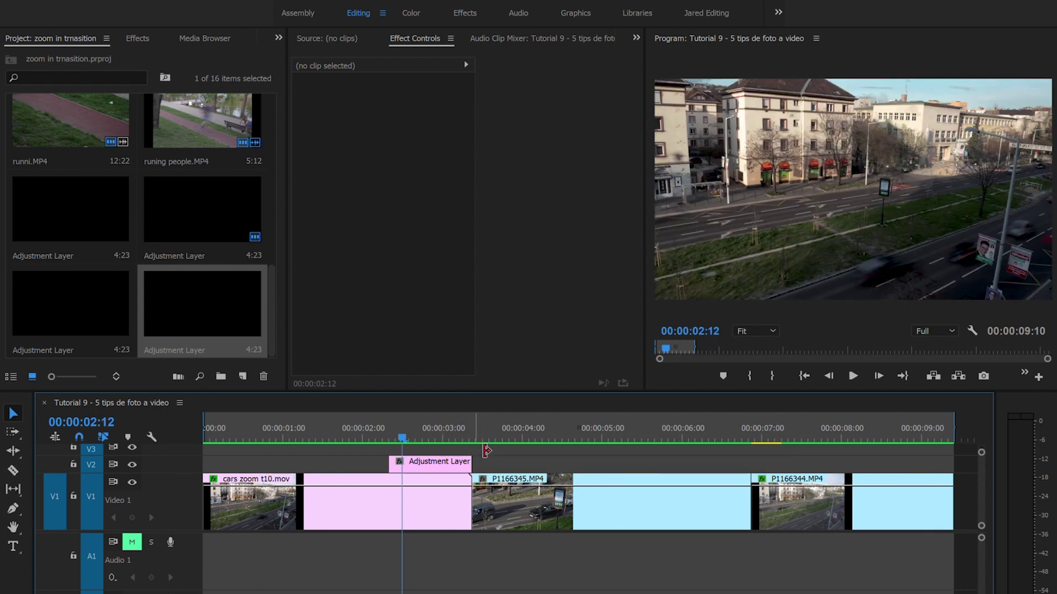
{"action": "left_click", "coordinate": [462, 420]}
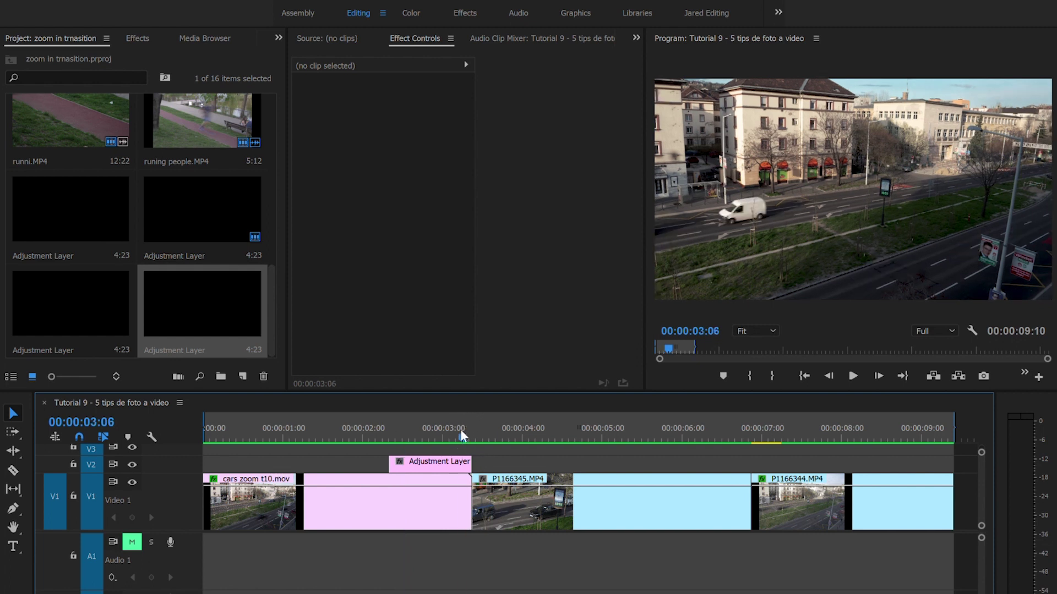
{"action": "key", "text": "equal"}
{"action": "key", "text": "equal"}
{"action": "key", "text": "equal"}
{"action": "key", "text": "equal"}
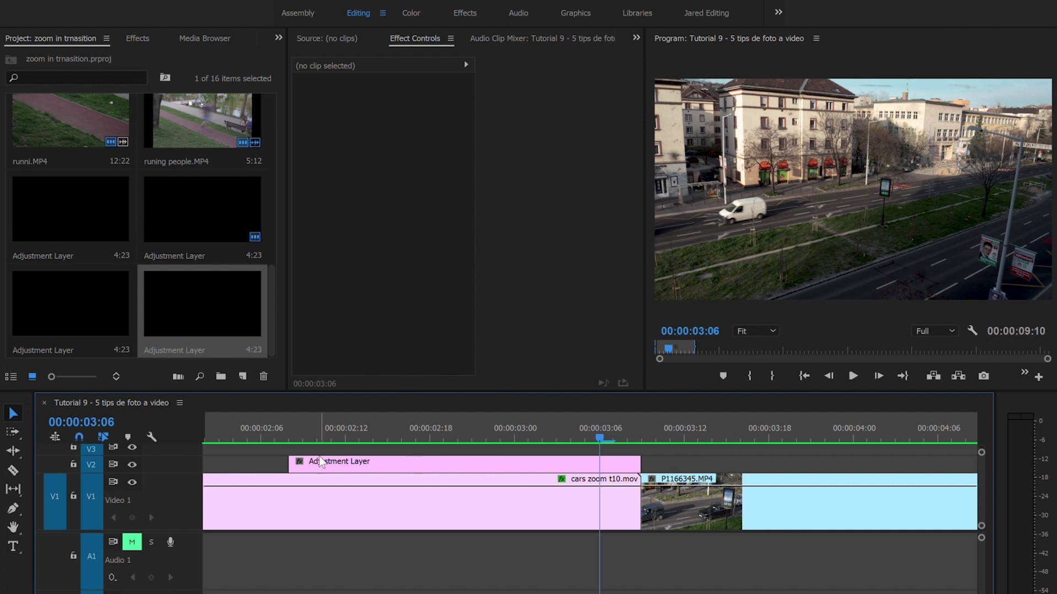
{"action": "left_click_drag", "start_coordinate": [290, 470], "coordinate": [474, 467]}
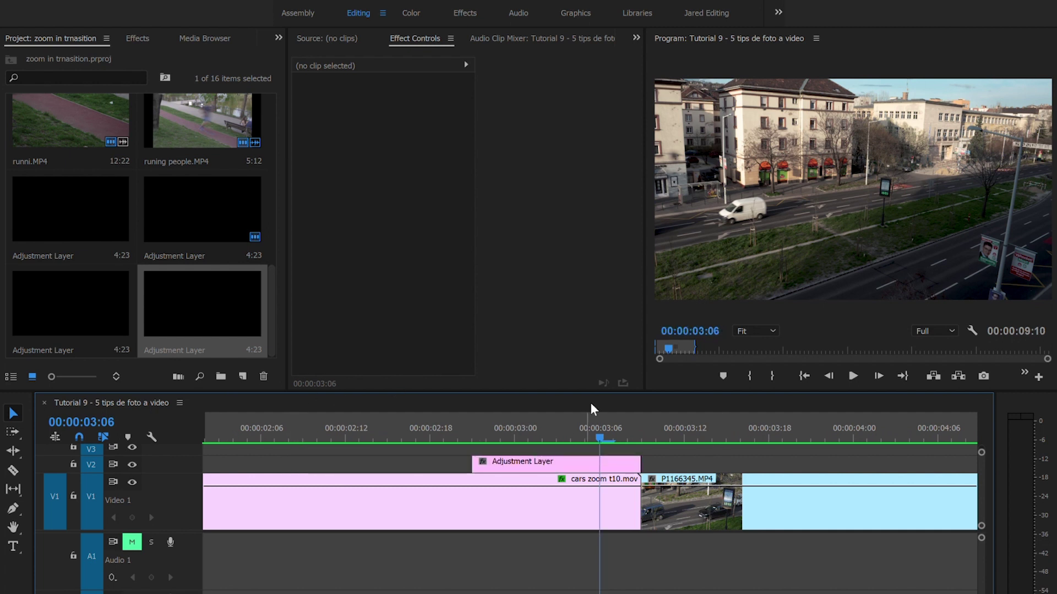
Step: Trim the adjustment layer's start so it covers only the last four frames of cars zoom t10.mov
{"action": "left_click", "coordinate": [644, 423]}
{"action": "key", "text": "Left"}
{"action": "key", "text": "Left"}
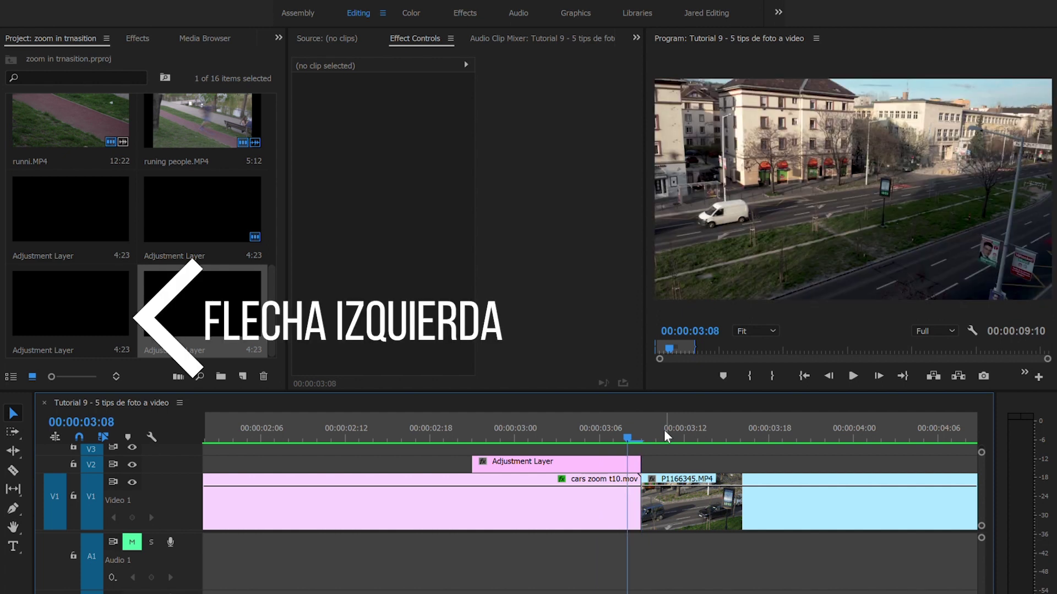
{"action": "key", "text": "Left"}
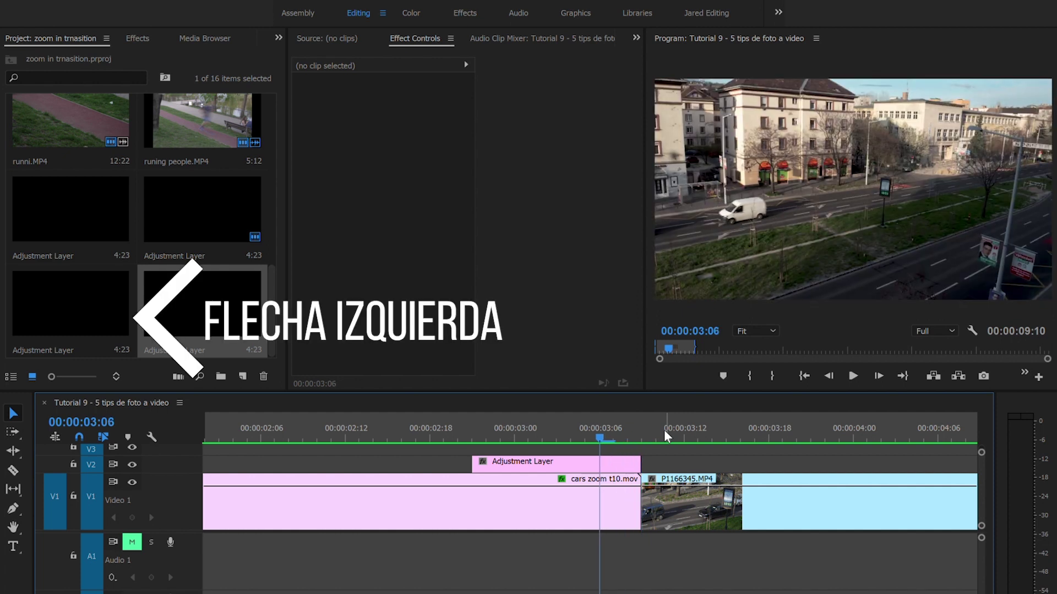
{"action": "left_click_drag", "start_coordinate": [639, 464], "coordinate": [594, 448]}
Step: Find the Transform effect among the Distort video effects and apply it to the adjustment layer on V2
{"action": "key", "text": "Right"}
{"action": "key", "text": "Right"}
{"action": "left_click", "coordinate": [613, 464]}
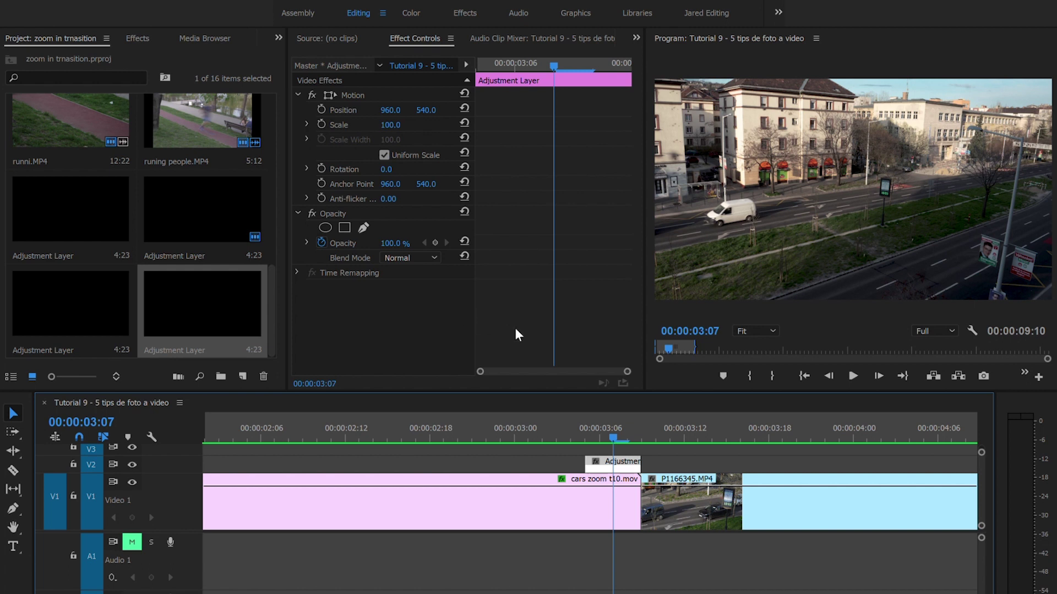
{"action": "left_click", "coordinate": [141, 24]}
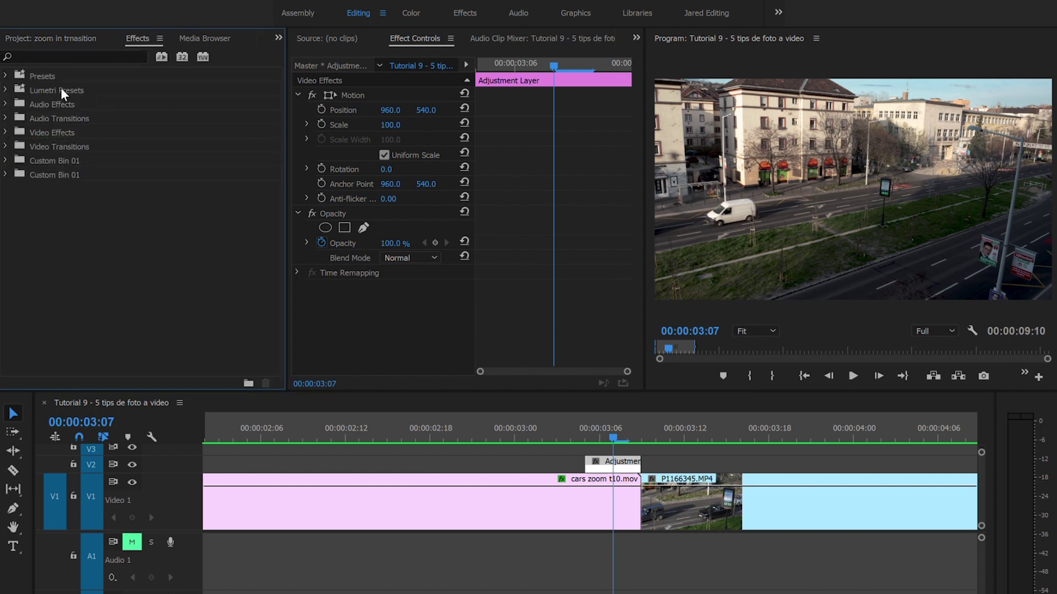
{"action": "left_click", "coordinate": [49, 55]}
{"action": "type", "text": "transfo"}
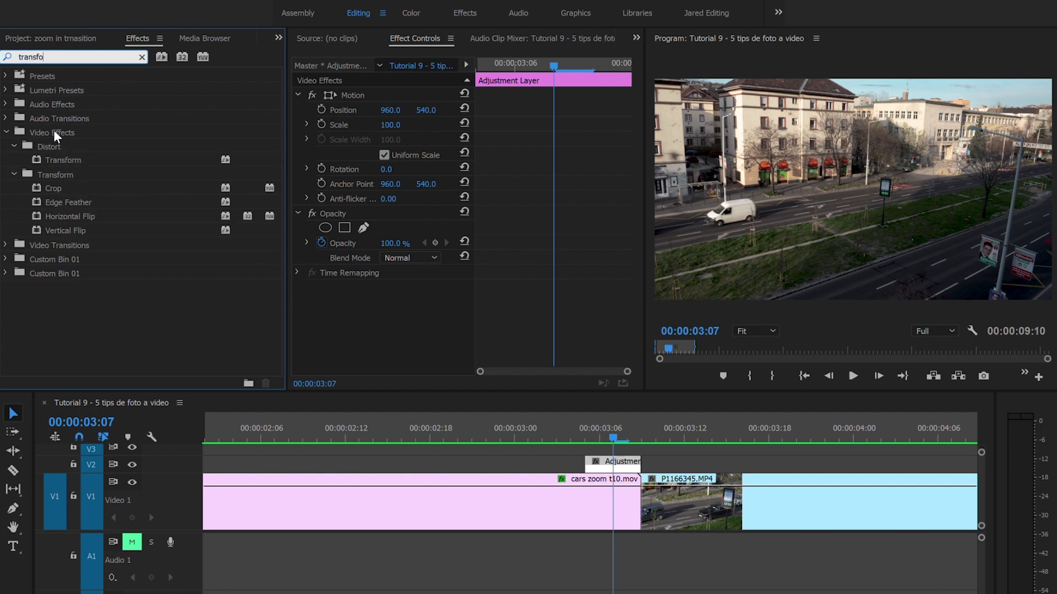
{"action": "left_click_drag", "start_coordinate": [60, 159], "coordinate": [347, 295]}
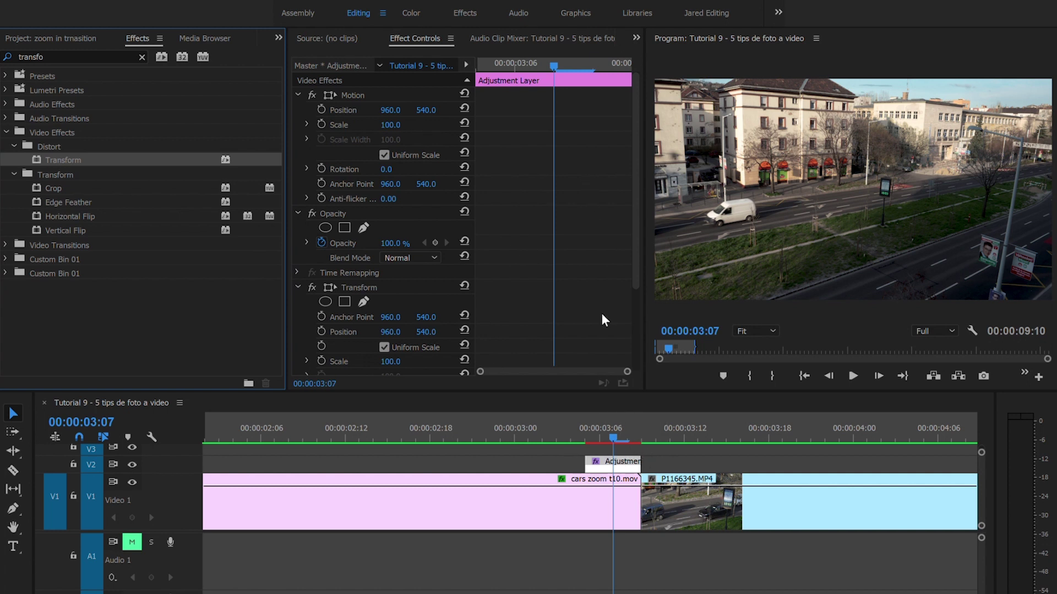
Step: Turn on keyframing for the Transform effect's Scale and Position at 00:00:03:07
{"action": "scroll", "coordinate": [544, 265], "scroll_direction": "down", "scroll_amount": 4}
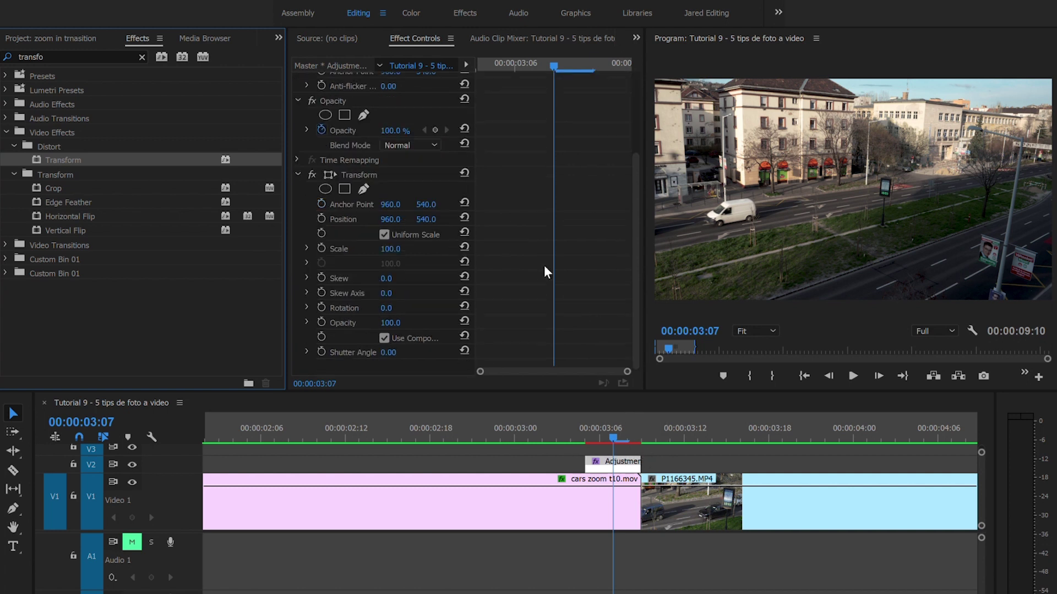
{"action": "left_click", "coordinate": [570, 408]}
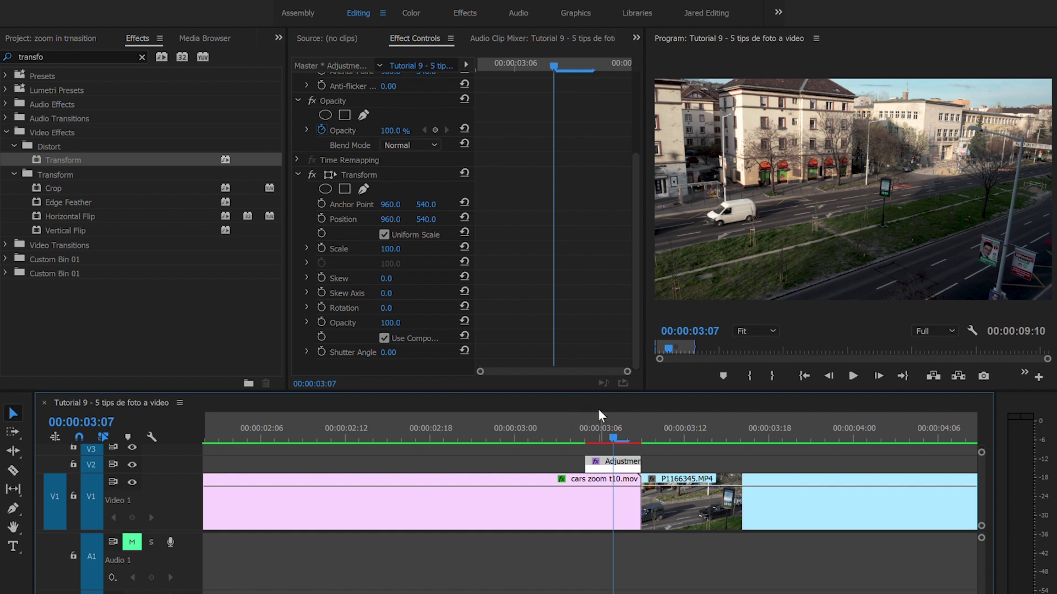
{"action": "key", "text": "Right"}
{"action": "key", "text": "Right"}
{"action": "key", "text": "Right"}
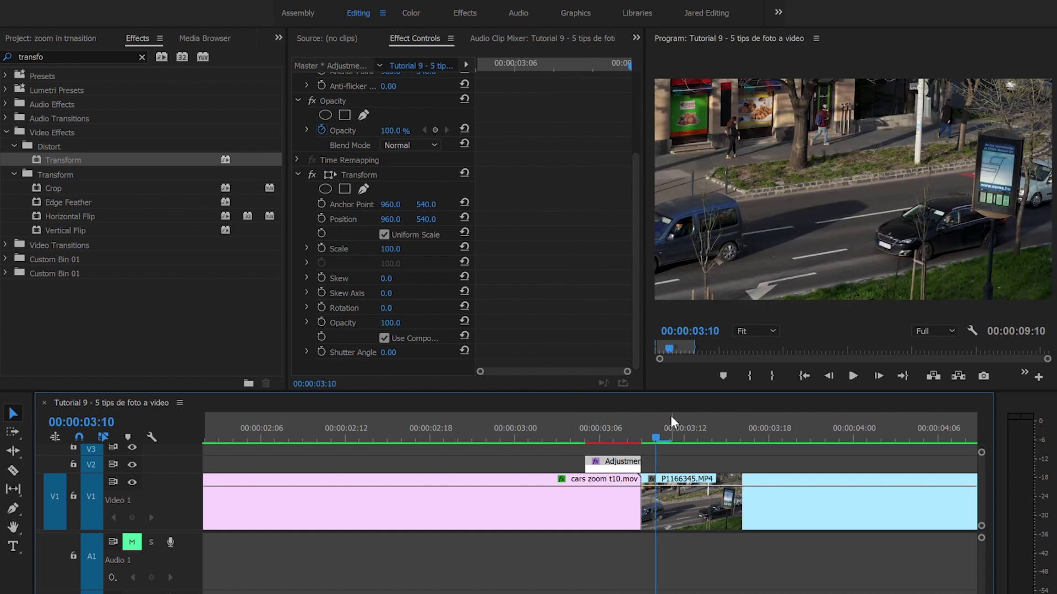
{"action": "key", "text": "Left"}
{"action": "key", "text": "Left"}
{"action": "key", "text": "Left"}
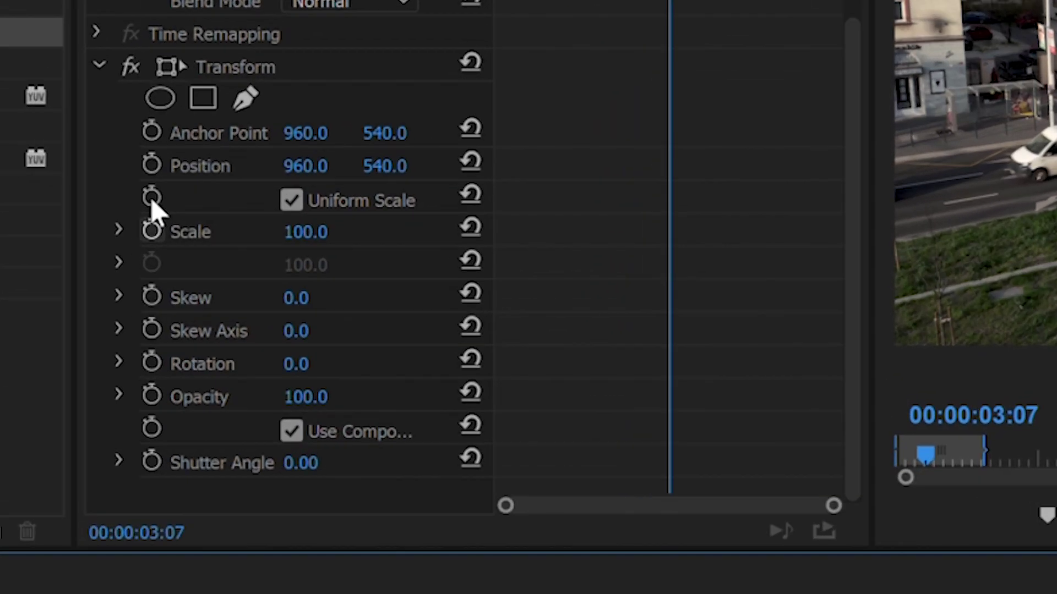
{"action": "left_click", "coordinate": [152, 230]}
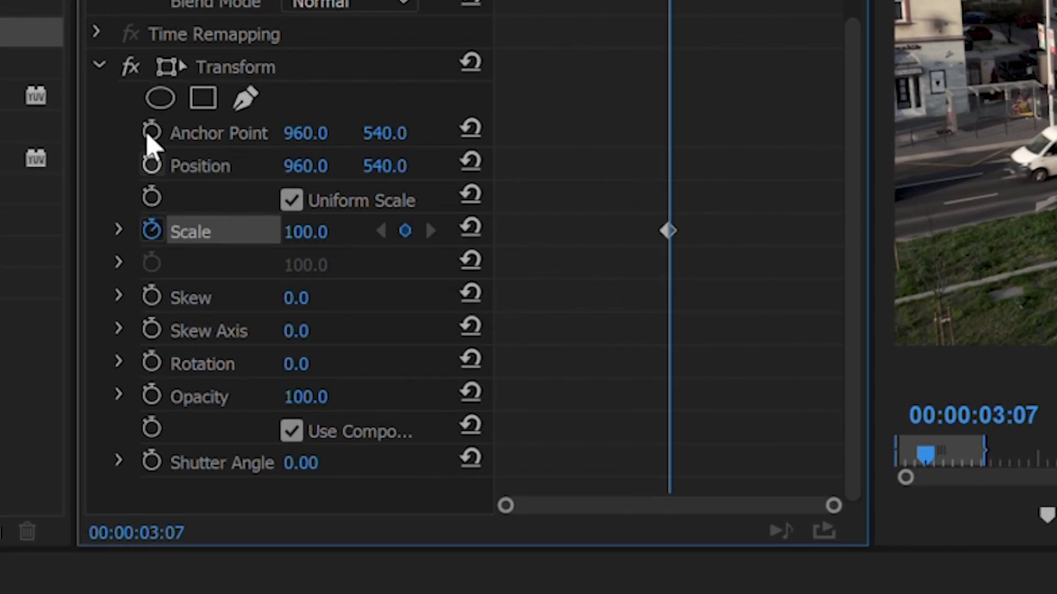
{"action": "left_click", "coordinate": [151, 160]}
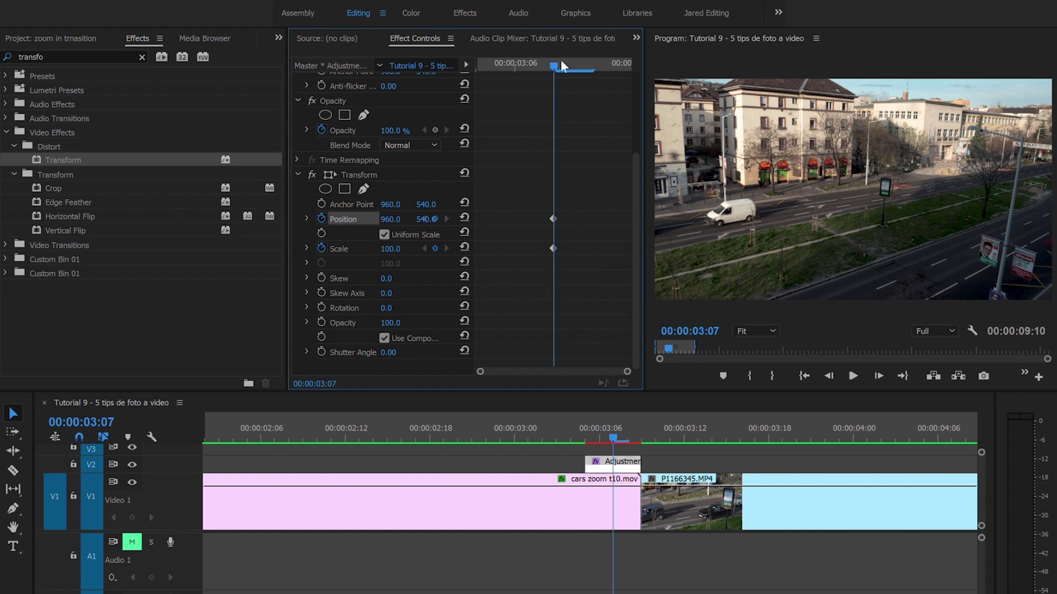
Step: Go one frame forward to 00:00:03:08 and set the Transform effect's Scale to 300
{"action": "left_click_drag", "start_coordinate": [560, 65], "coordinate": [593, 66]}
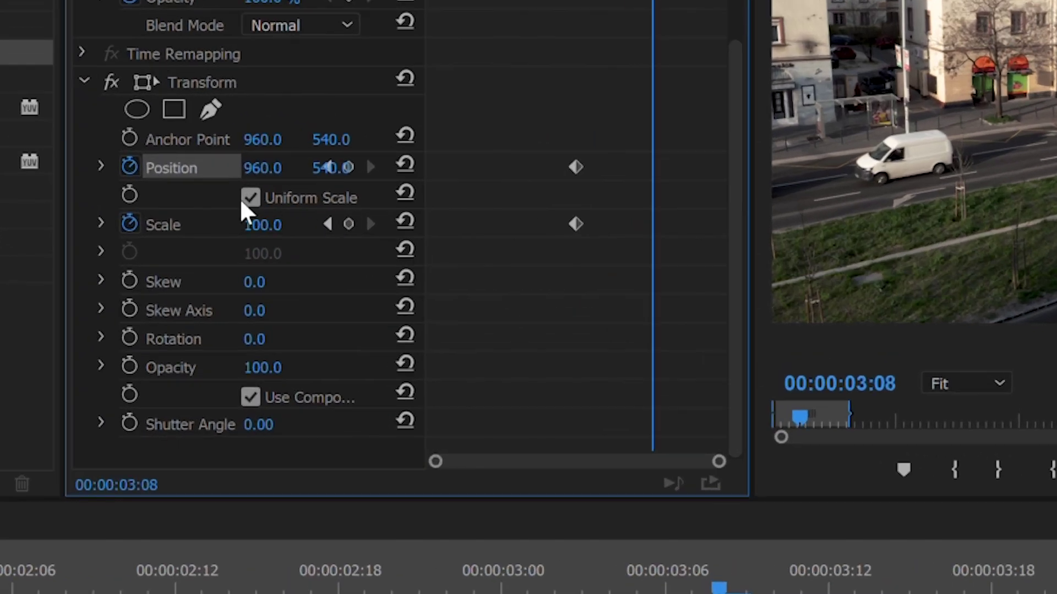
{"action": "left_click", "coordinate": [263, 225]}
{"action": "type", "text": "177"}
{"action": "key", "text": "Return"}
{"action": "left_click_drag", "start_coordinate": [262, 225], "coordinate": [741, 593]}
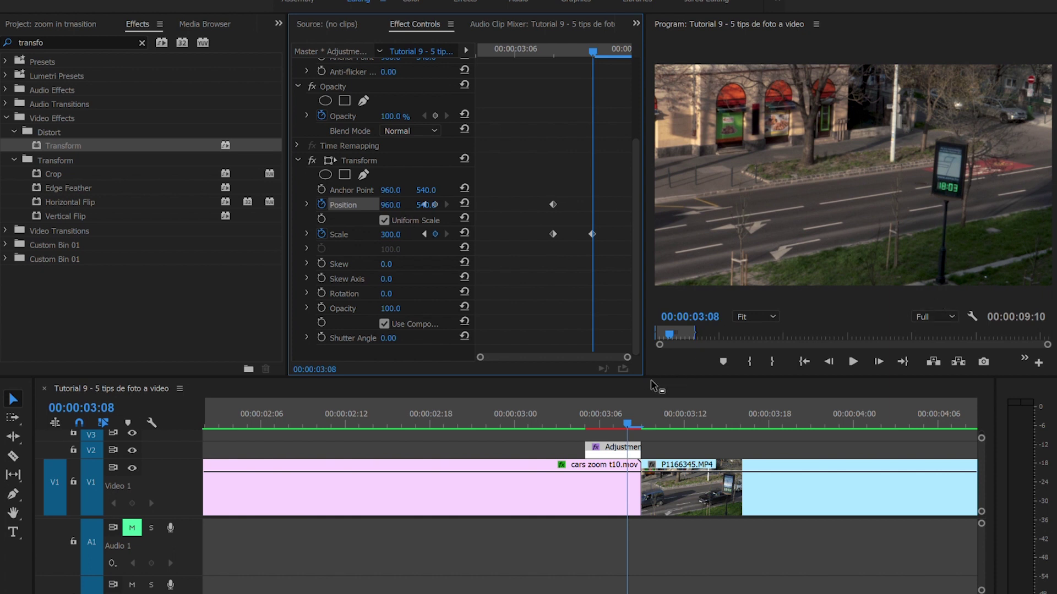
Step: Compare the framing with P1166345.MP4, and set the Transform effect's horizontal Position to 1288 at 00:00:03:08
{"action": "left_click_drag", "start_coordinate": [629, 425], "coordinate": [685, 428]}
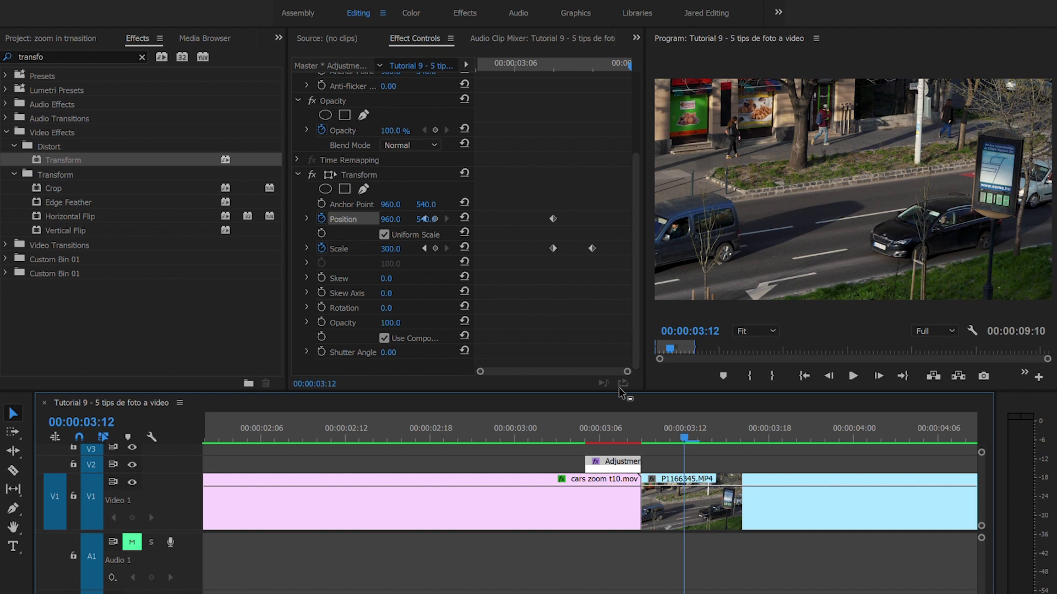
{"action": "left_click_drag", "start_coordinate": [681, 420], "coordinate": [629, 432]}
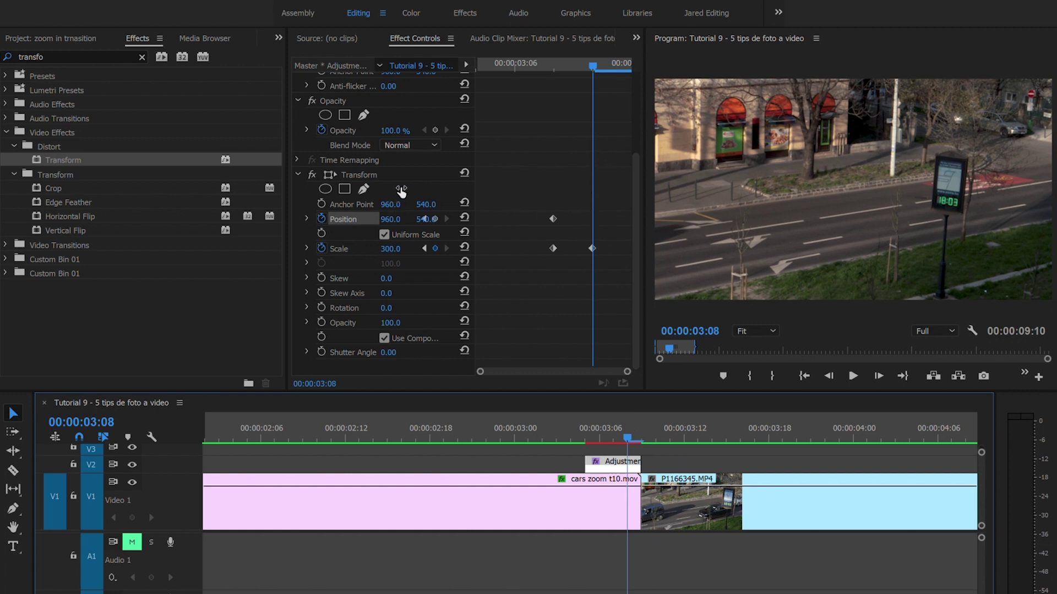
{"action": "left_click_drag", "start_coordinate": [390, 219], "coordinate": [570, 219]}
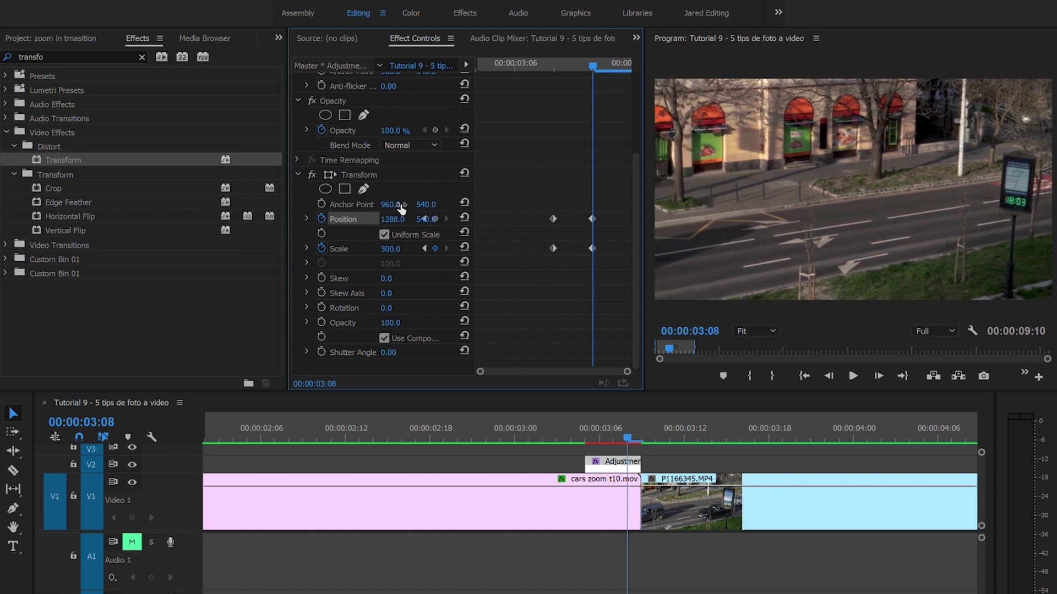
{"action": "left_click", "coordinate": [628, 426]}
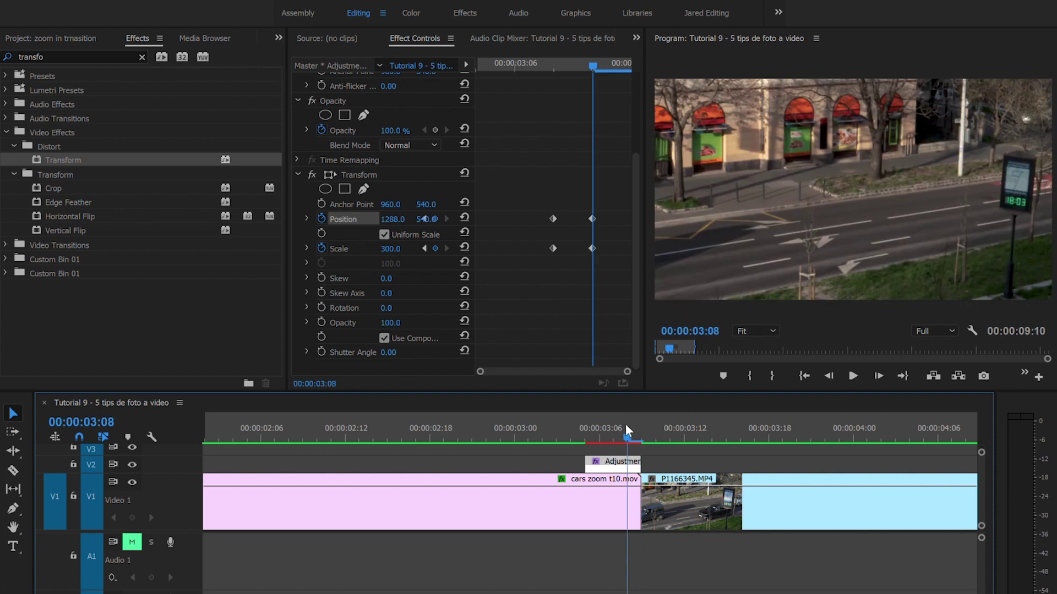
Step: Move the final Position and Scale keyframes to the adjustment layer's end and the first pair to its beginning
{"action": "left_click_drag", "start_coordinate": [641, 237], "coordinate": [608, 241]}
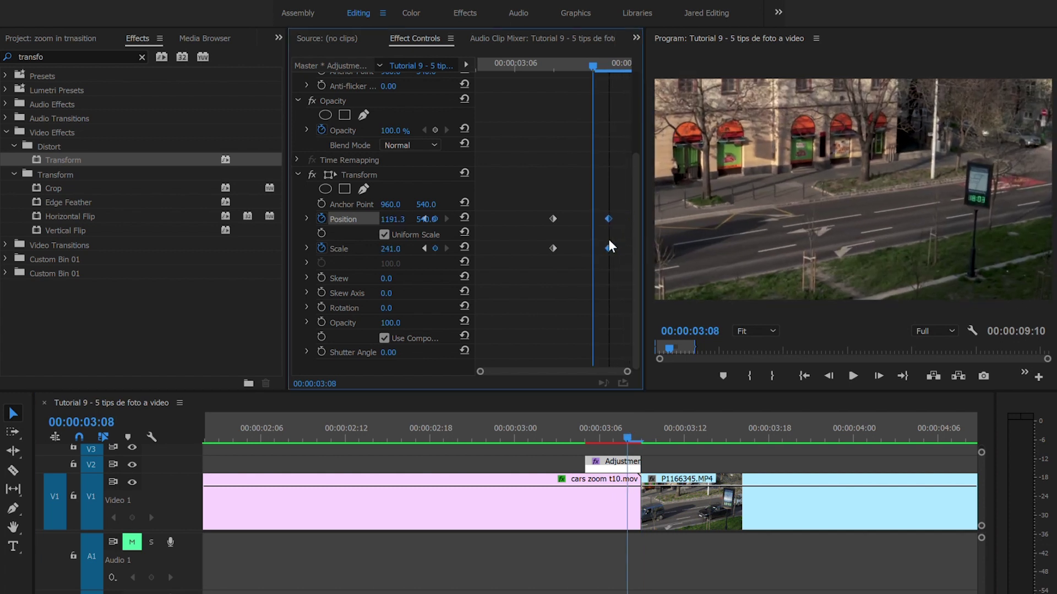
{"action": "left_click_drag", "start_coordinate": [608, 239], "coordinate": [638, 243]}
{"action": "left_click_drag", "start_coordinate": [570, 287], "coordinate": [550, 202]}
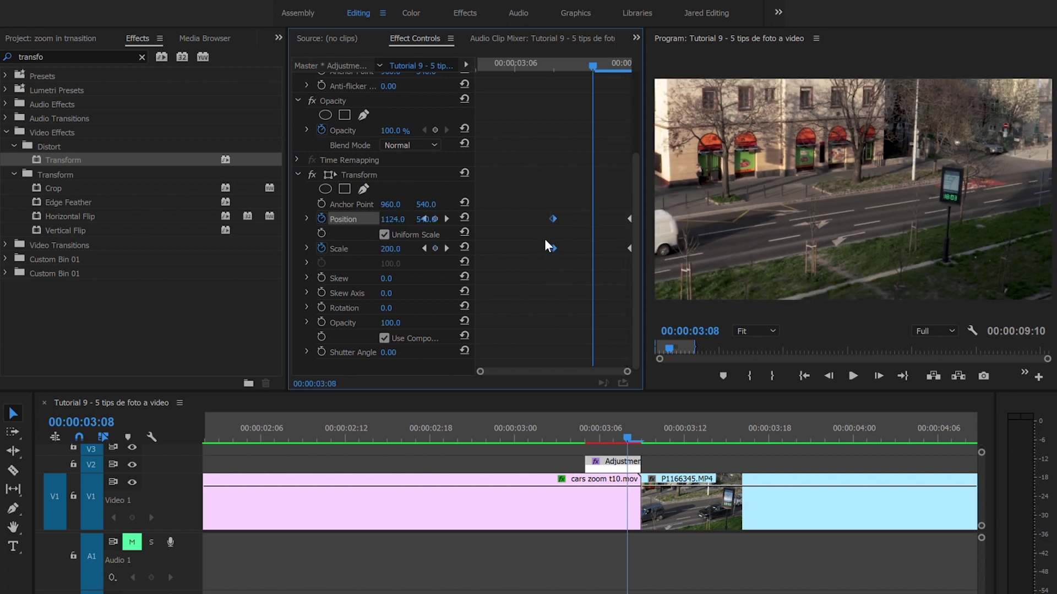
{"action": "left_click_drag", "start_coordinate": [554, 243], "coordinate": [489, 239]}
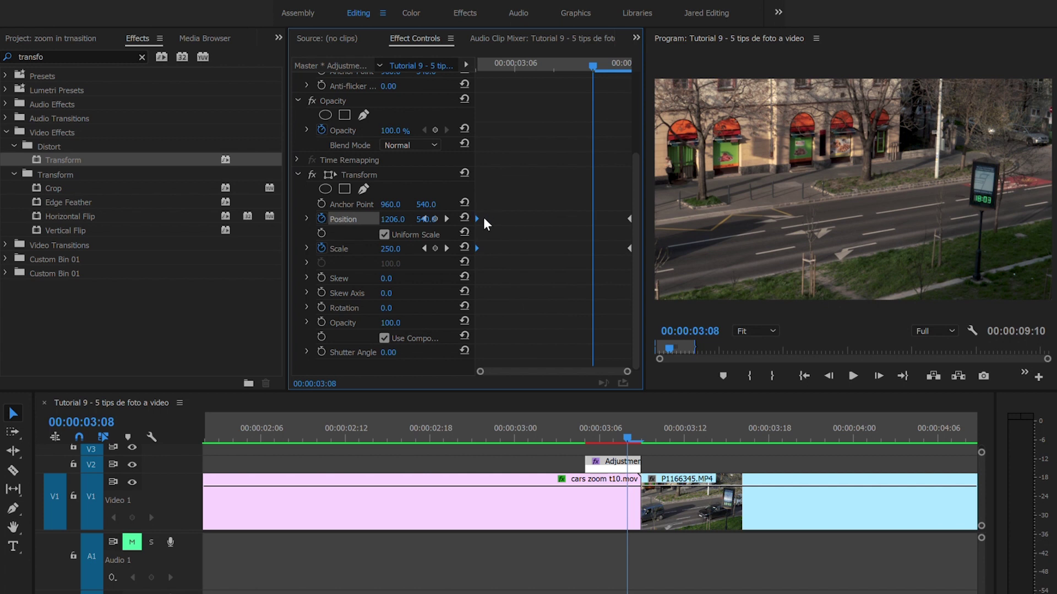
Step: Play back the zoom transition into P1166345.MP4 starting from 00:00:02:14
{"action": "left_click", "coordinate": [358, 426]}
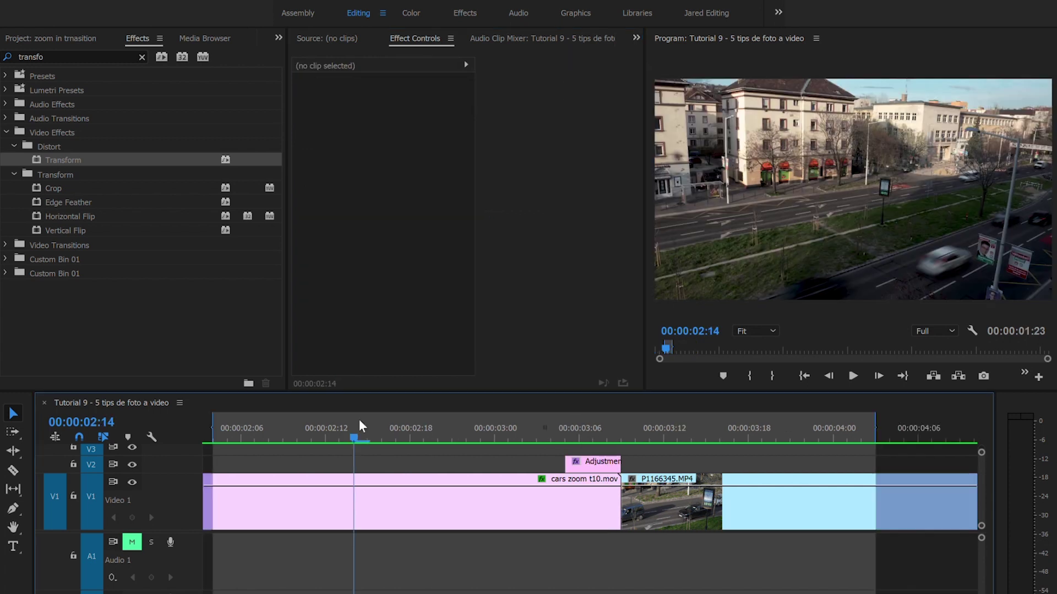
{"action": "key", "text": "space"}
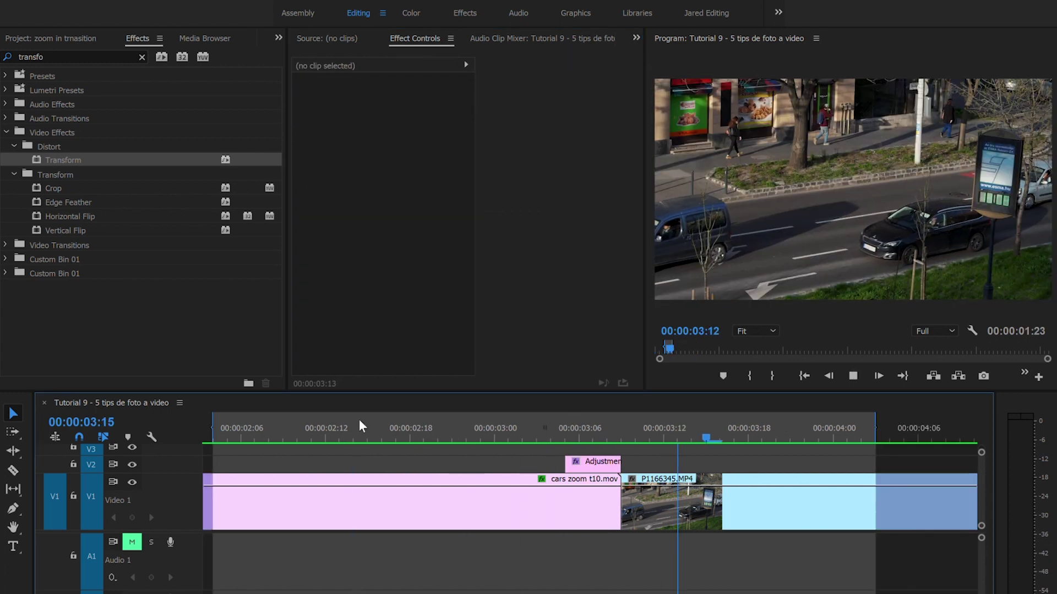
Step: Replay the zoom transition between cars zoom t10.mov and P1166345.MP4 several times from before the adjustment layer
{"action": "left_click", "coordinate": [349, 425]}
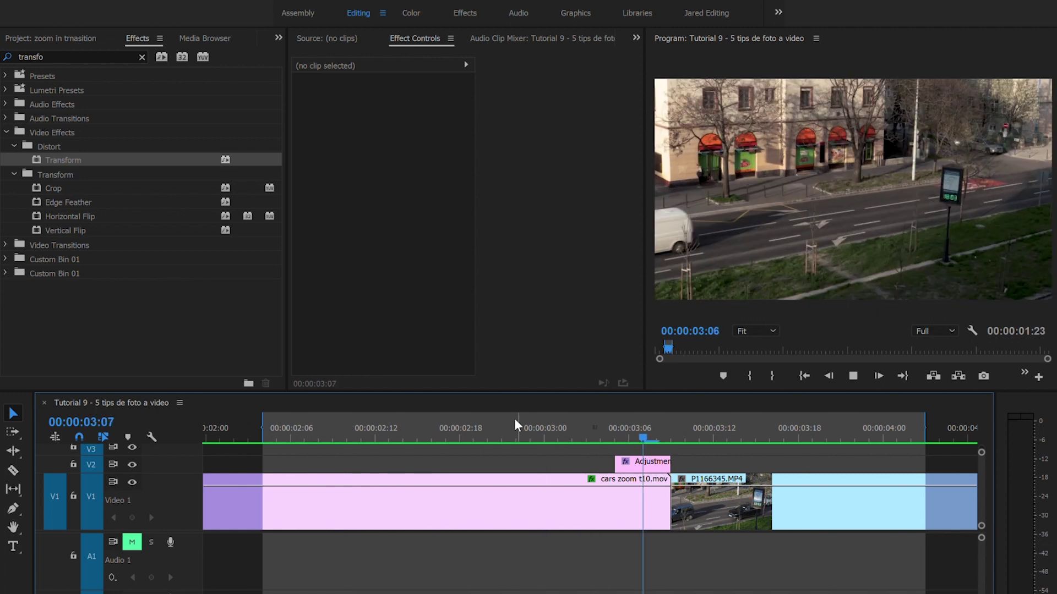
{"action": "left_click", "coordinate": [553, 407]}
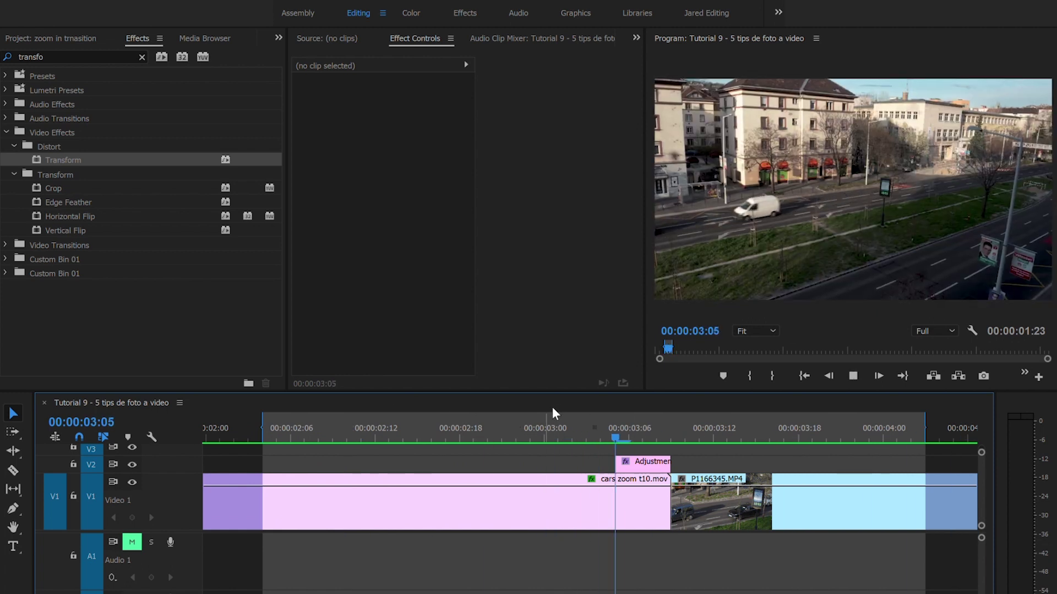
{"action": "left_click", "coordinate": [506, 411]}
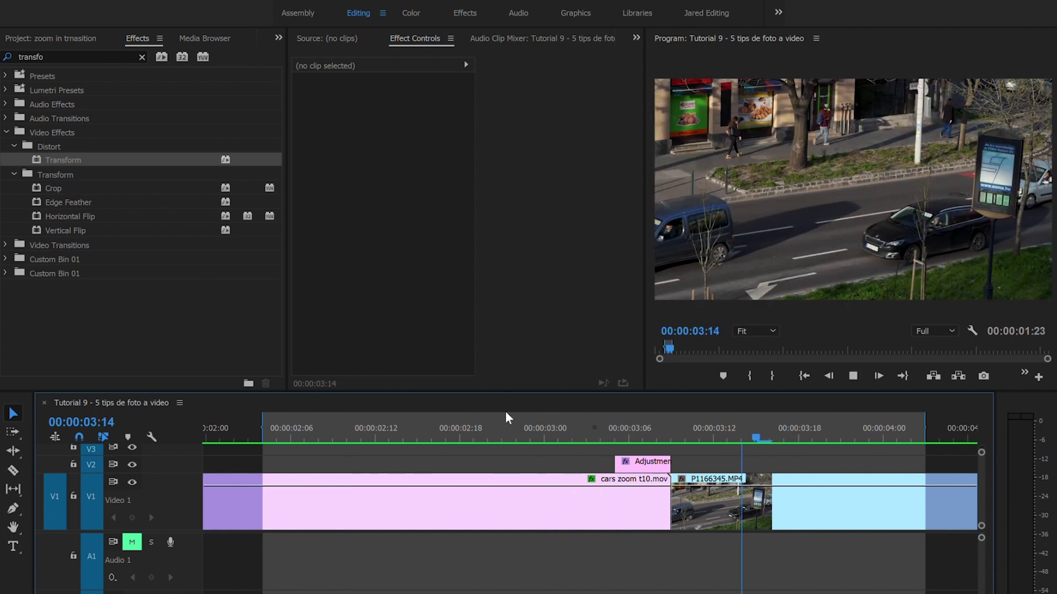
{"action": "left_click", "coordinate": [509, 417]}
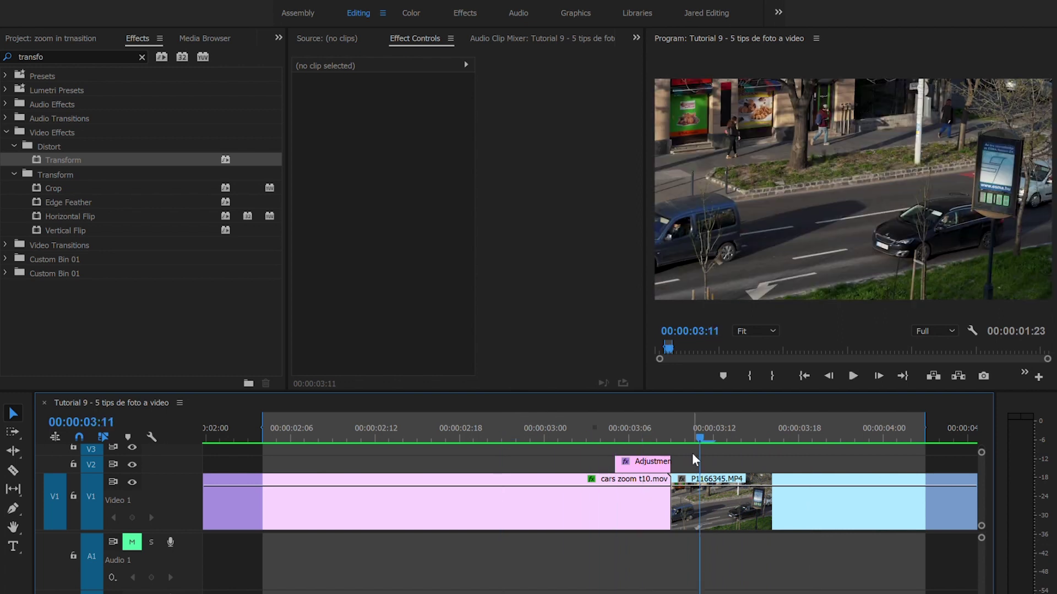
Step: Turn off Use Composition's Shutter Angle in the adjustment layer's Transform effect and set its Shutter Angle to 180
{"action": "left_click", "coordinate": [630, 413]}
{"action": "left_click", "coordinate": [655, 459]}
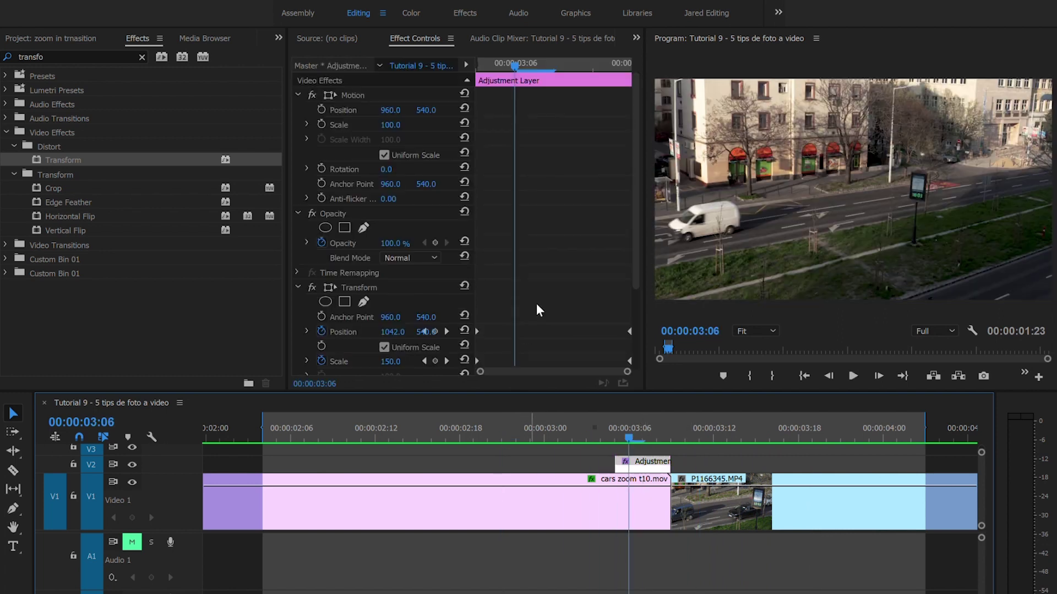
{"action": "scroll", "coordinate": [383, 330], "scroll_direction": "down", "scroll_amount": 3}
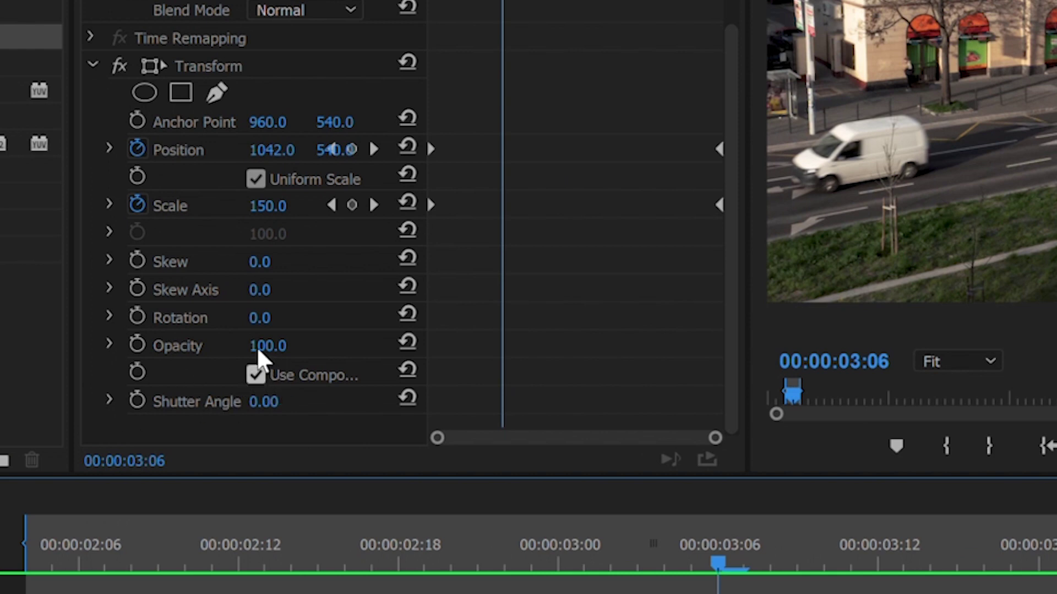
{"action": "left_click", "coordinate": [255, 374]}
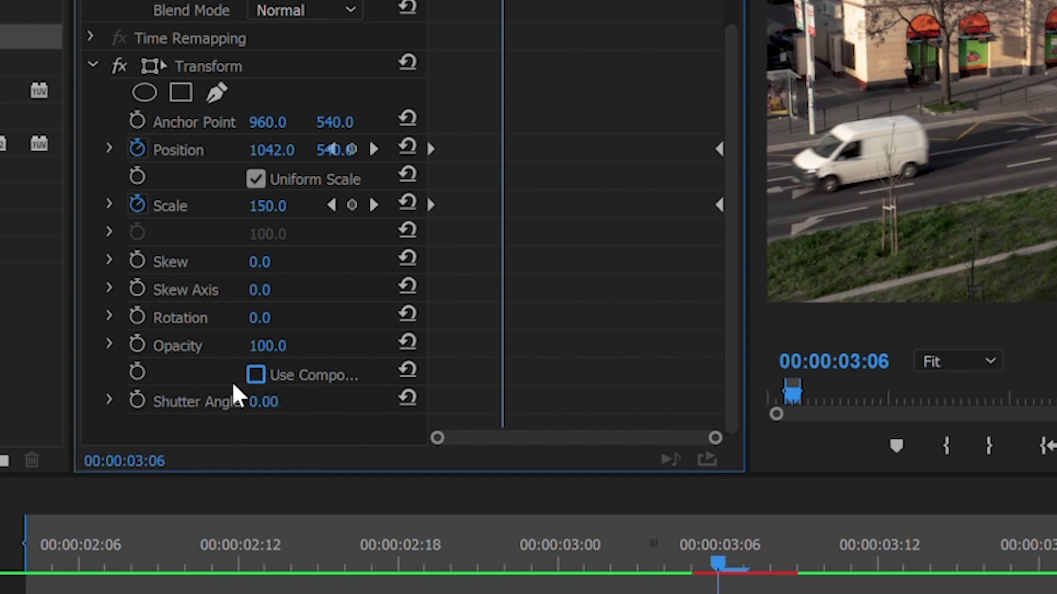
{"action": "left_click", "coordinate": [272, 397]}
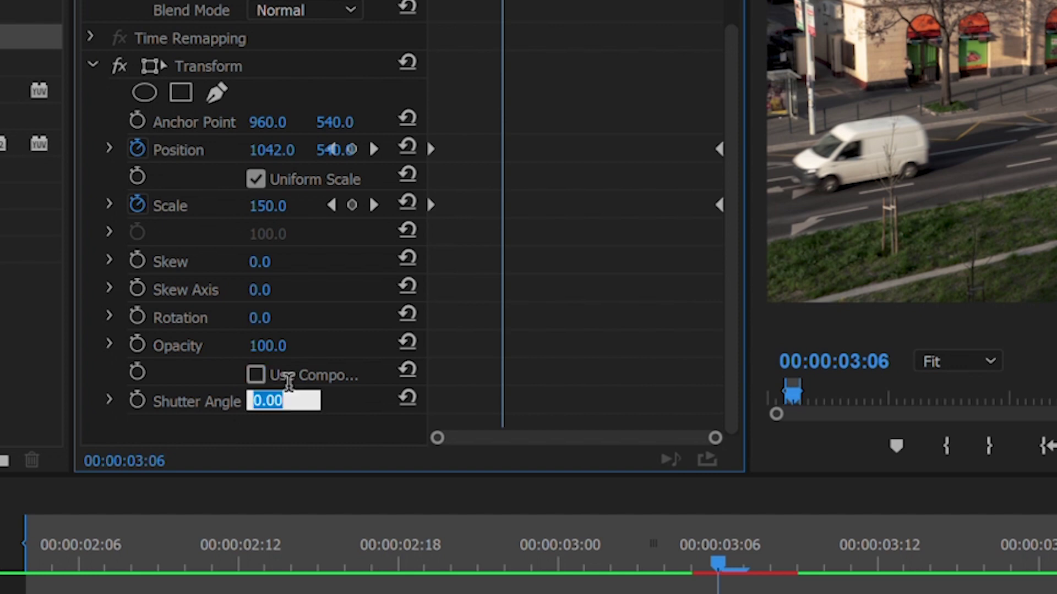
{"action": "type", "text": "180"}
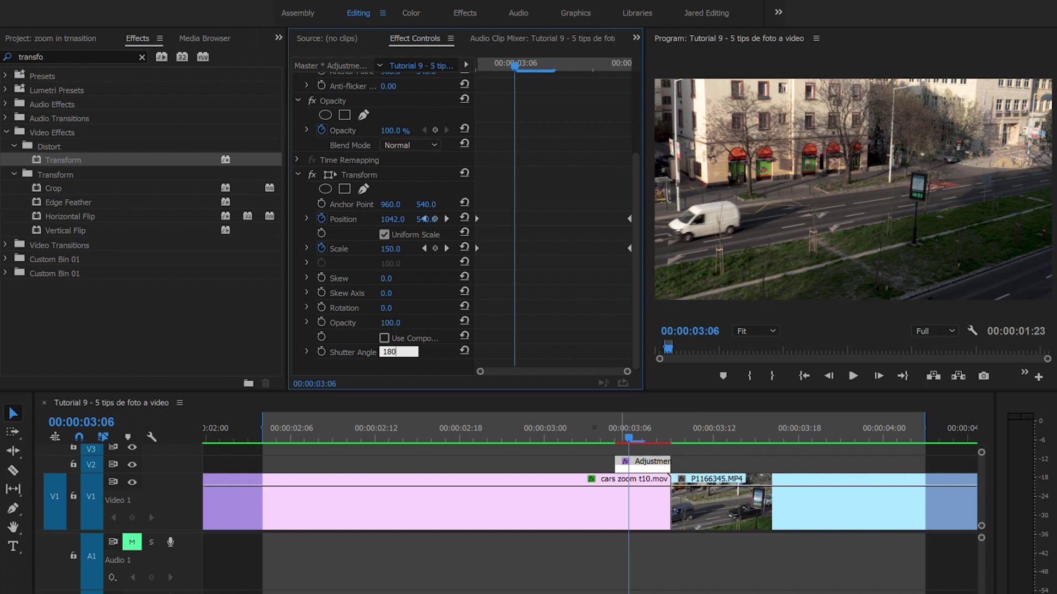
{"action": "key", "text": "Return"}
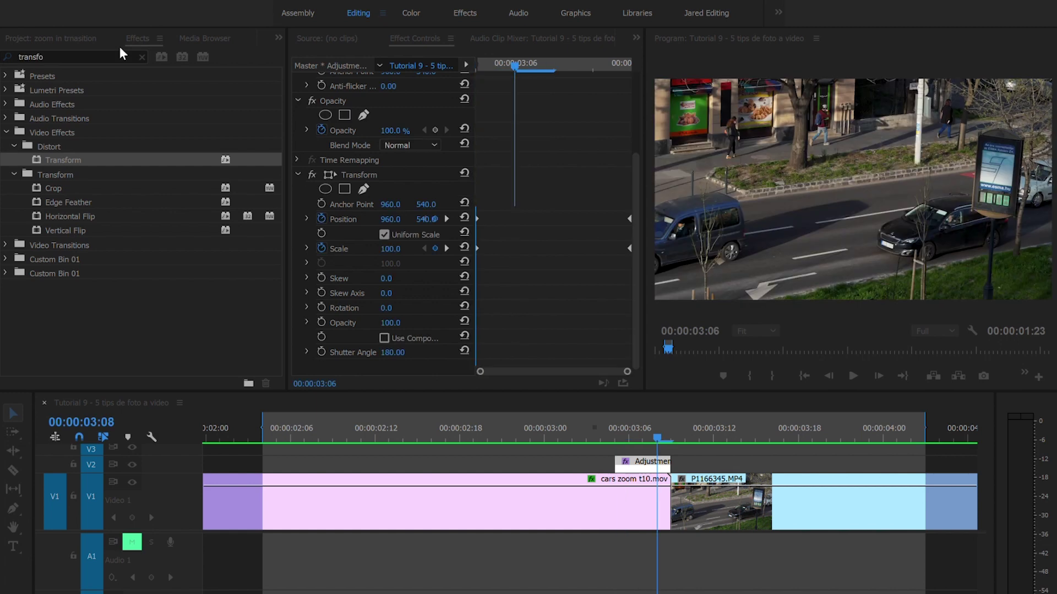
Step: Play back the zoom transition with motion blur from several points before the adjustment layer
{"action": "key", "text": "space"}
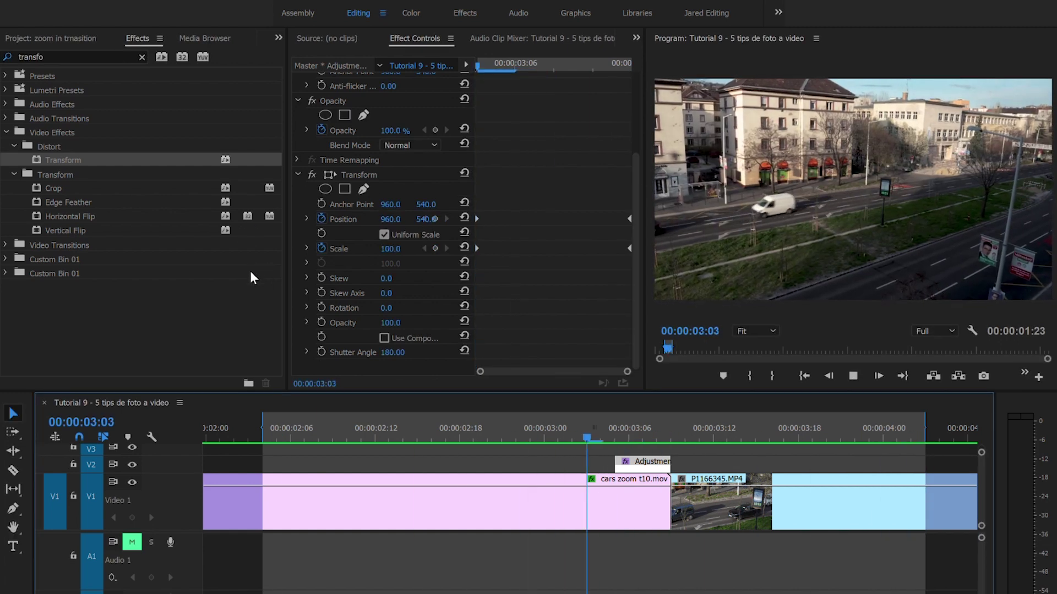
{"action": "key", "text": "space"}
{"action": "mouse_move", "coordinate": [560, 416]}
{"action": "left_mouse_down"}
{"action": "mouse_move", "coordinate": [647, 436]}
{"action": "mouse_move", "coordinate": [572, 434]}
{"action": "left_mouse_up"}
{"action": "left_click", "coordinate": [387, 428]}
{"action": "key", "text": "space"}
{"action": "key", "text": "space"}
Step: Set the sequence's In point slightly before 00:00:02:18 and play the shortened range through the transition
{"action": "left_click", "coordinate": [473, 430]}
{"action": "left_click", "coordinate": [428, 413]}
{"action": "key", "text": "i"}
{"action": "key", "text": "space"}
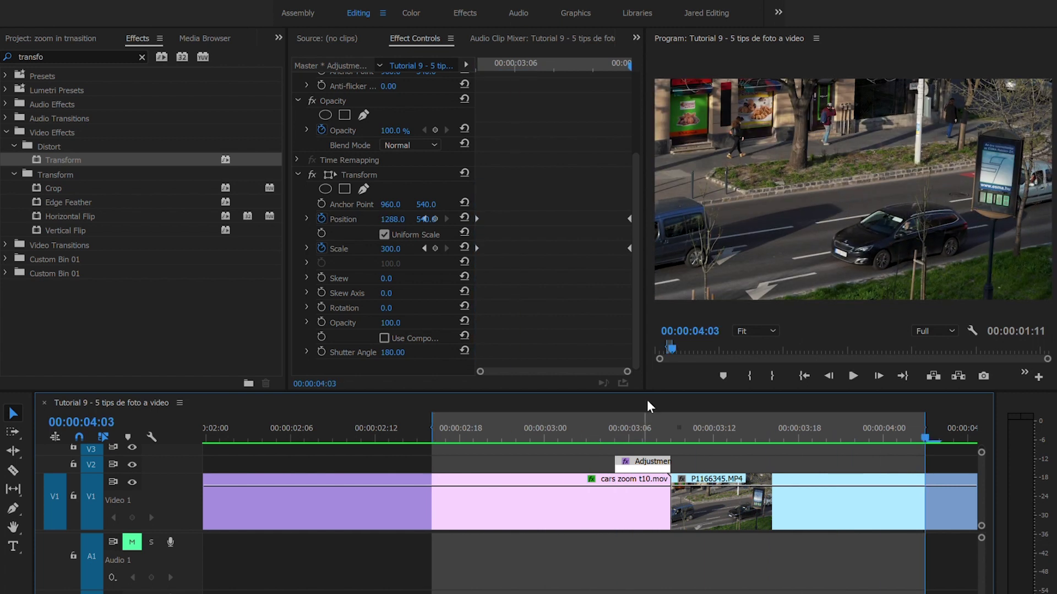
Step: Examine the motion blur and the interpolated Position and Scale on the adjustment layer's frames up to 00:00:03:08
{"action": "left_click", "coordinate": [641, 427]}
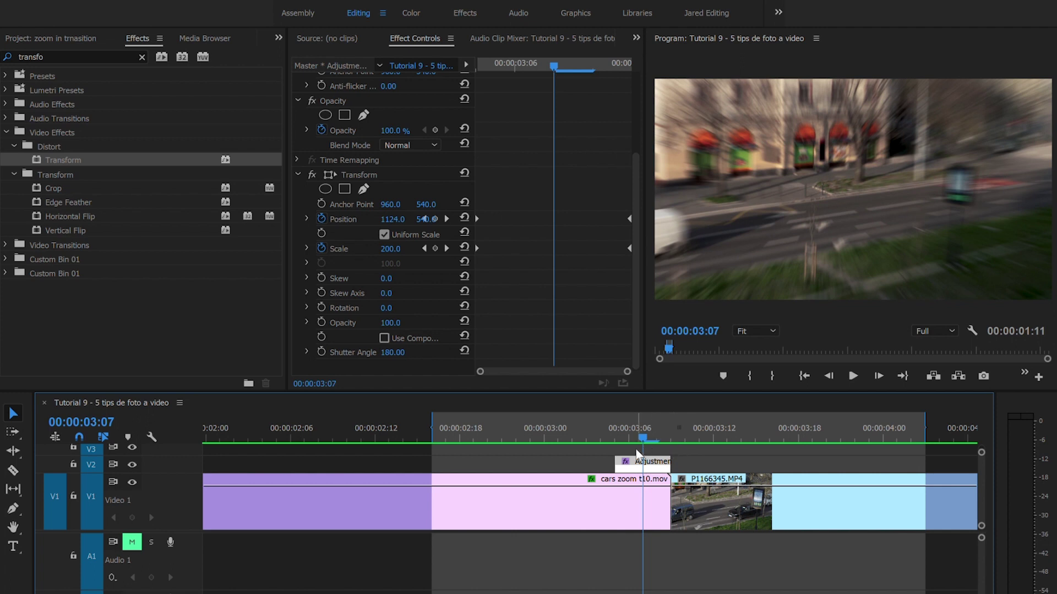
{"action": "left_click", "coordinate": [494, 199]}
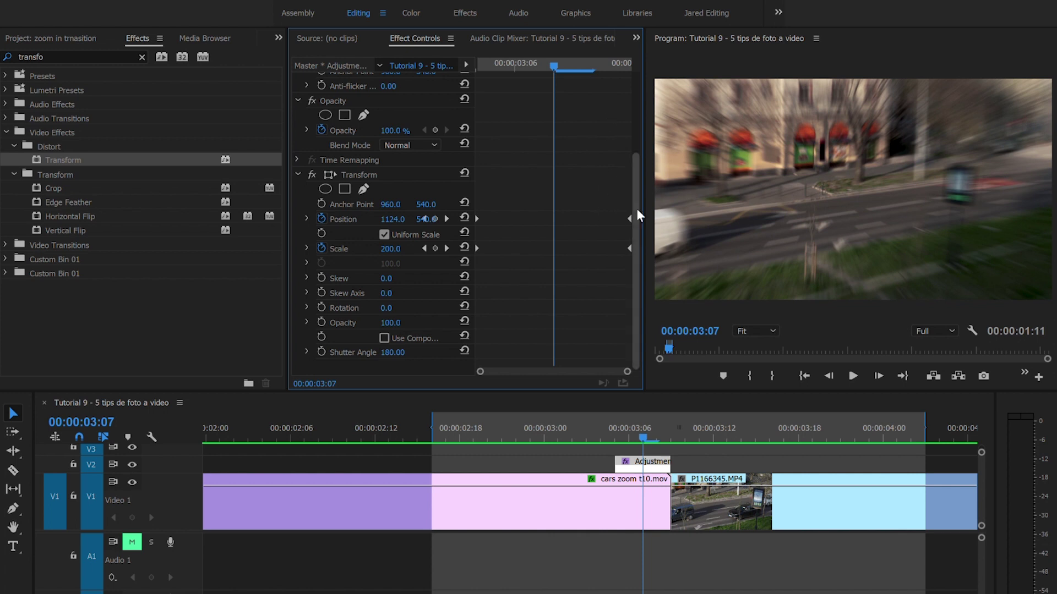
{"action": "key", "text": "Left"}
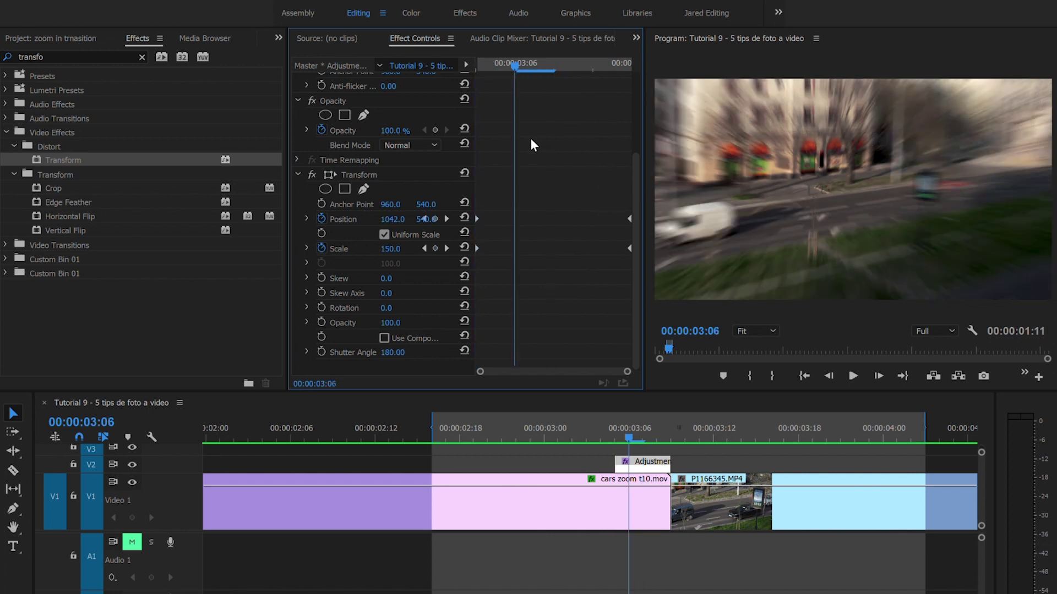
{"action": "key", "text": "Left"}
{"action": "left_click_drag", "start_coordinate": [482, 160], "coordinate": [577, 159]}
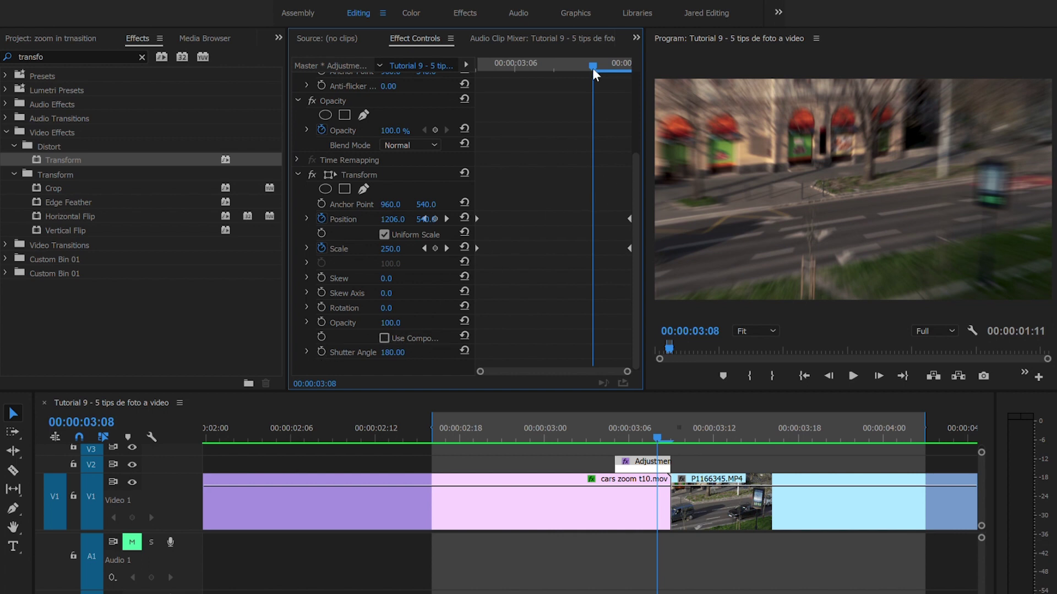
{"action": "left_click_drag", "start_coordinate": [585, 64], "coordinate": [509, 65]}
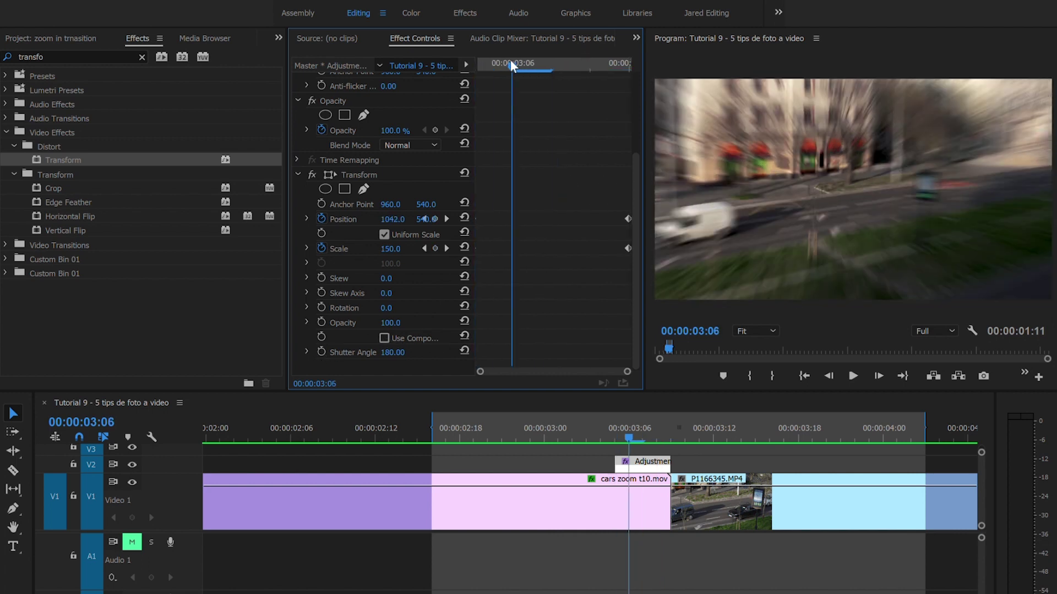
{"action": "left_click_drag", "start_coordinate": [527, 64], "coordinate": [569, 63]}
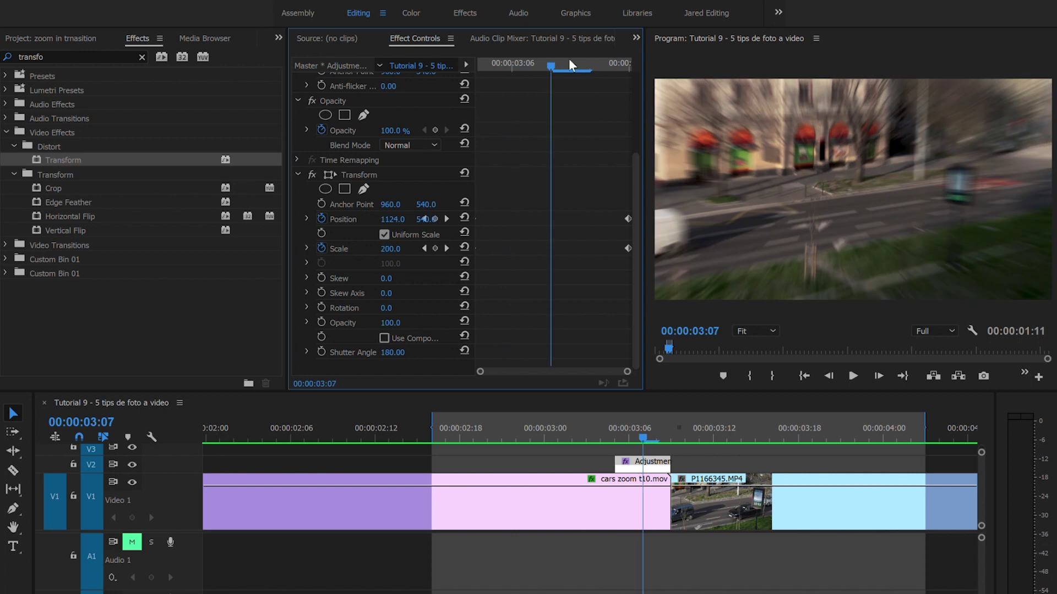